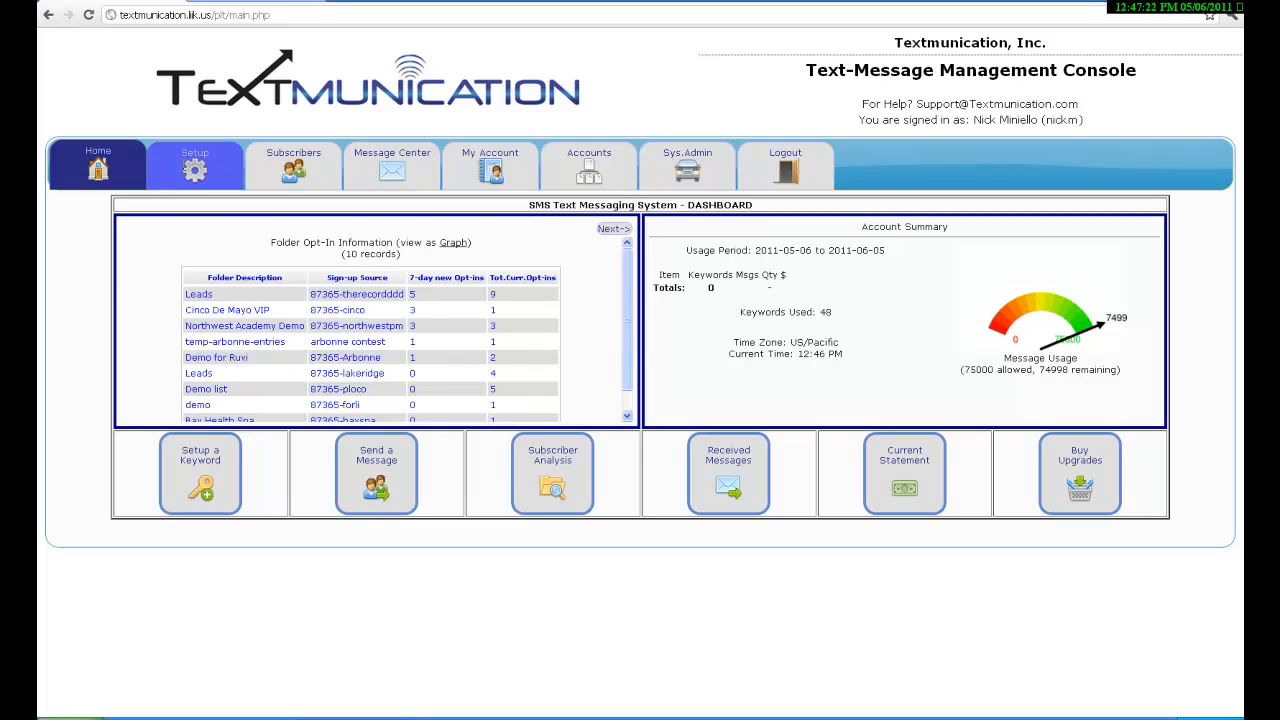
Open the Setup area to show the Keywords list.
left_click(186, 166)
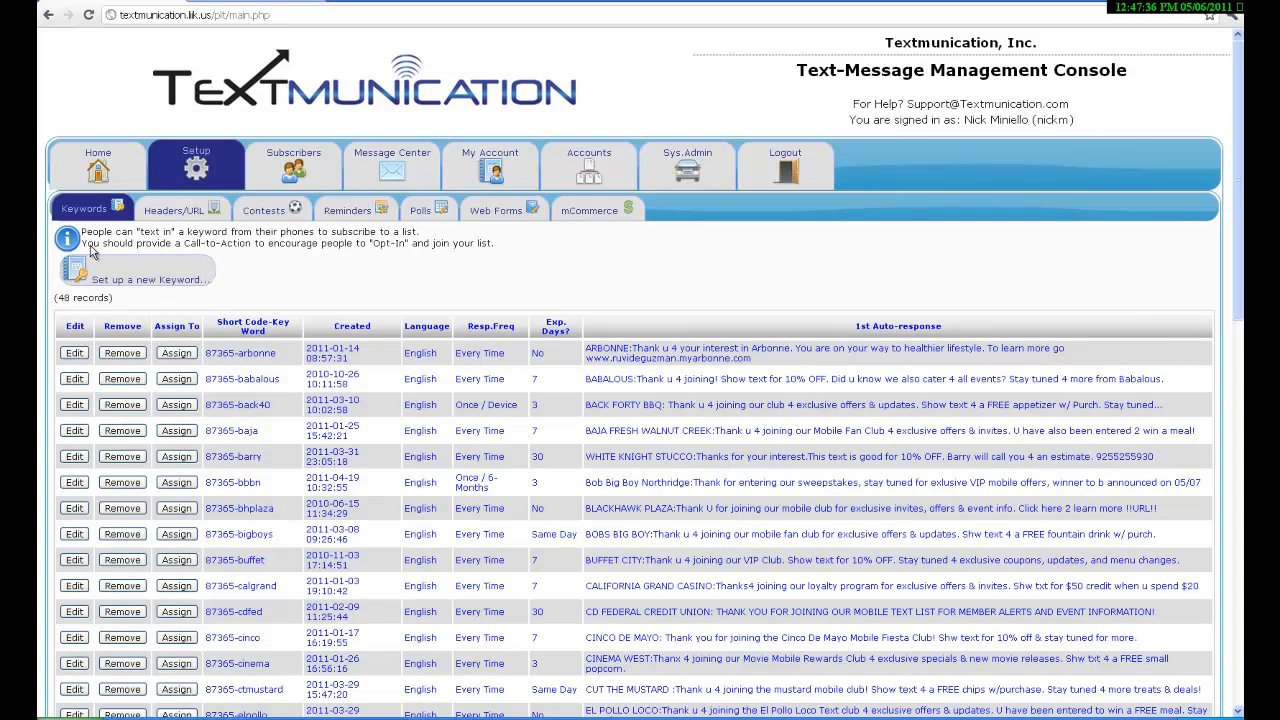
Turn on Enable a Contest for the 87365-arbonne keyword and save it.
left_click(75, 355)
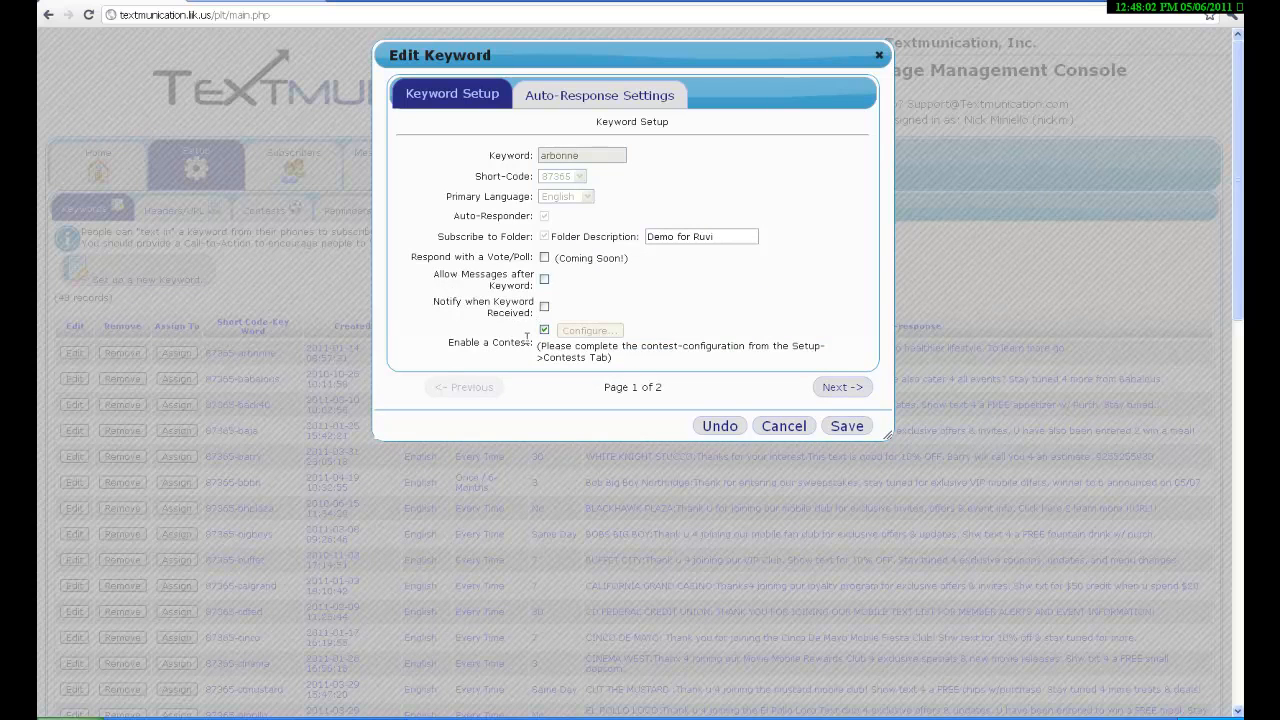
left_click_drag(449, 341, 510, 339)
left_click(688, 287)
left_click(858, 432)
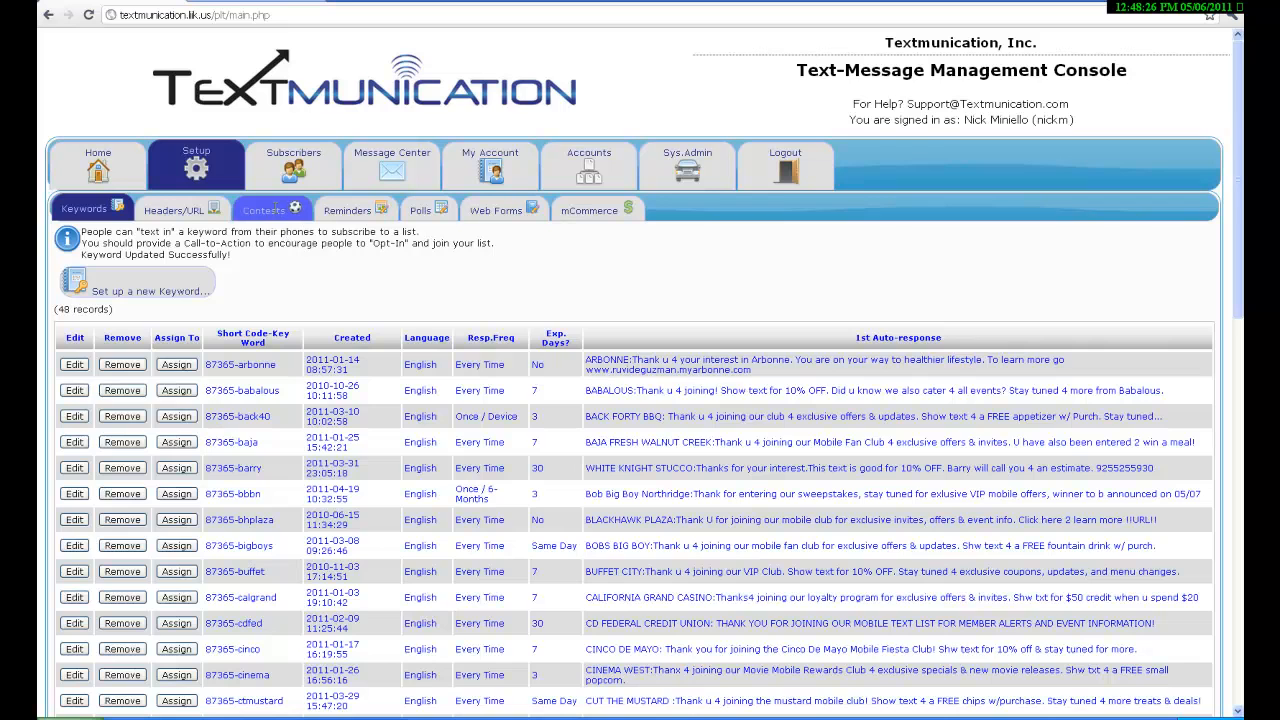
Show the Contests page with the disclaimer and the arbonne Keyword Contest.
left_click(275, 206)
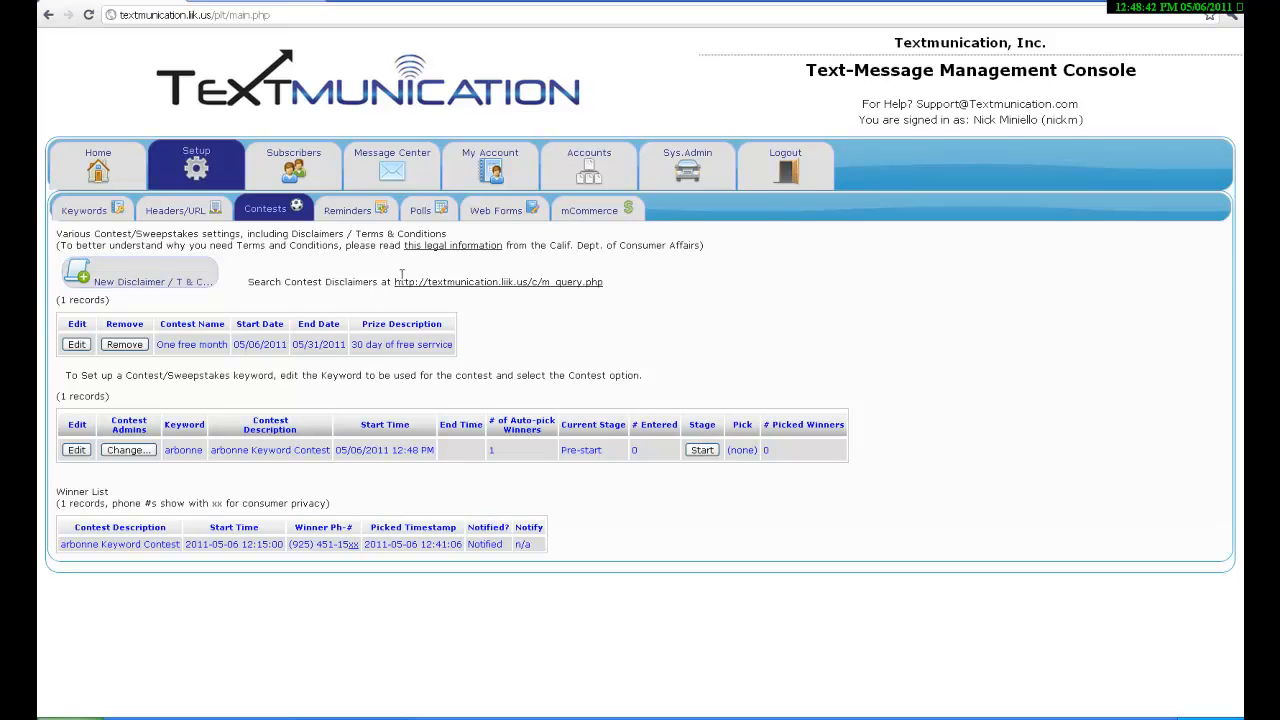
left_click_drag(391, 282, 582, 300)
left_click(571, 323)
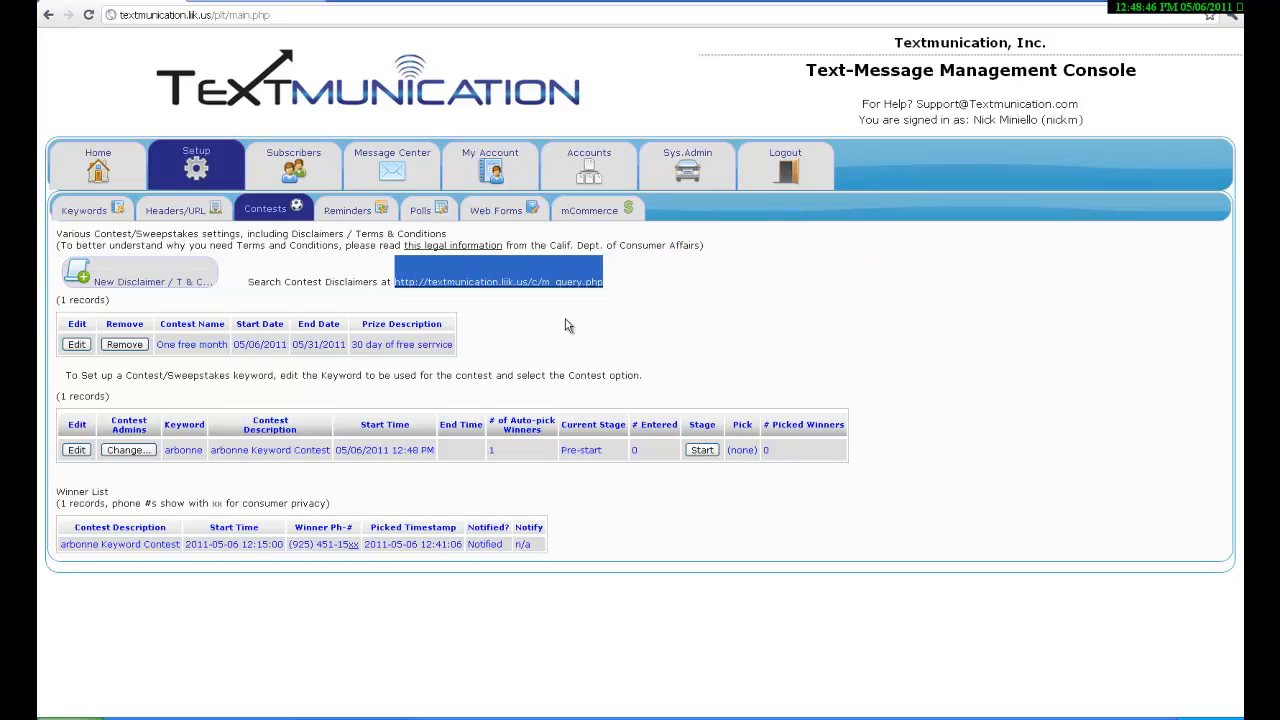
left_click(115, 278)
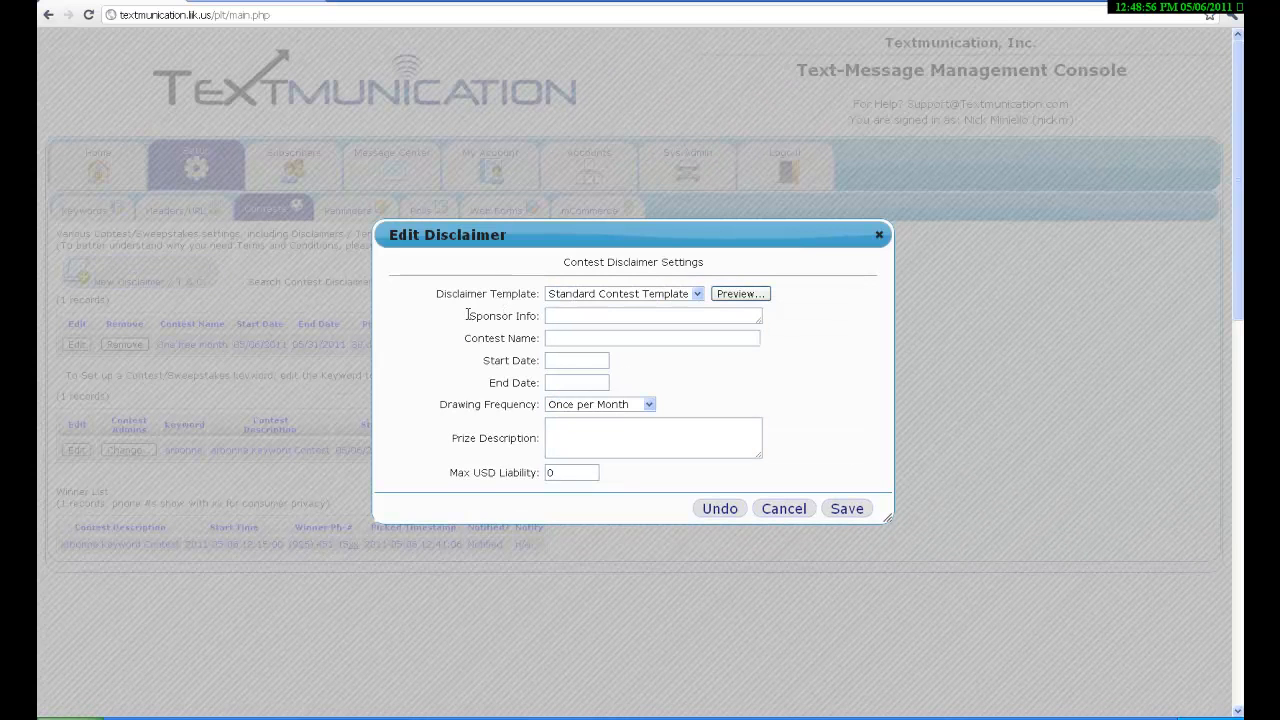
triple_click(514, 322)
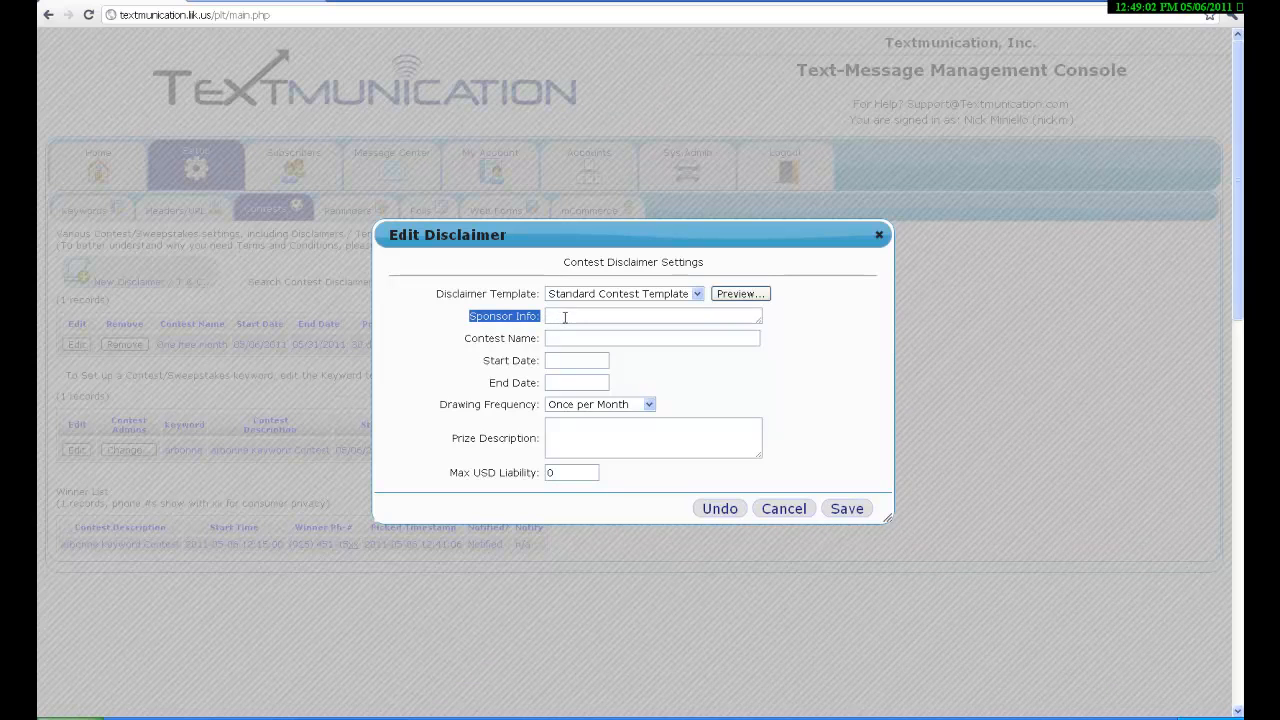
left_click(466, 337)
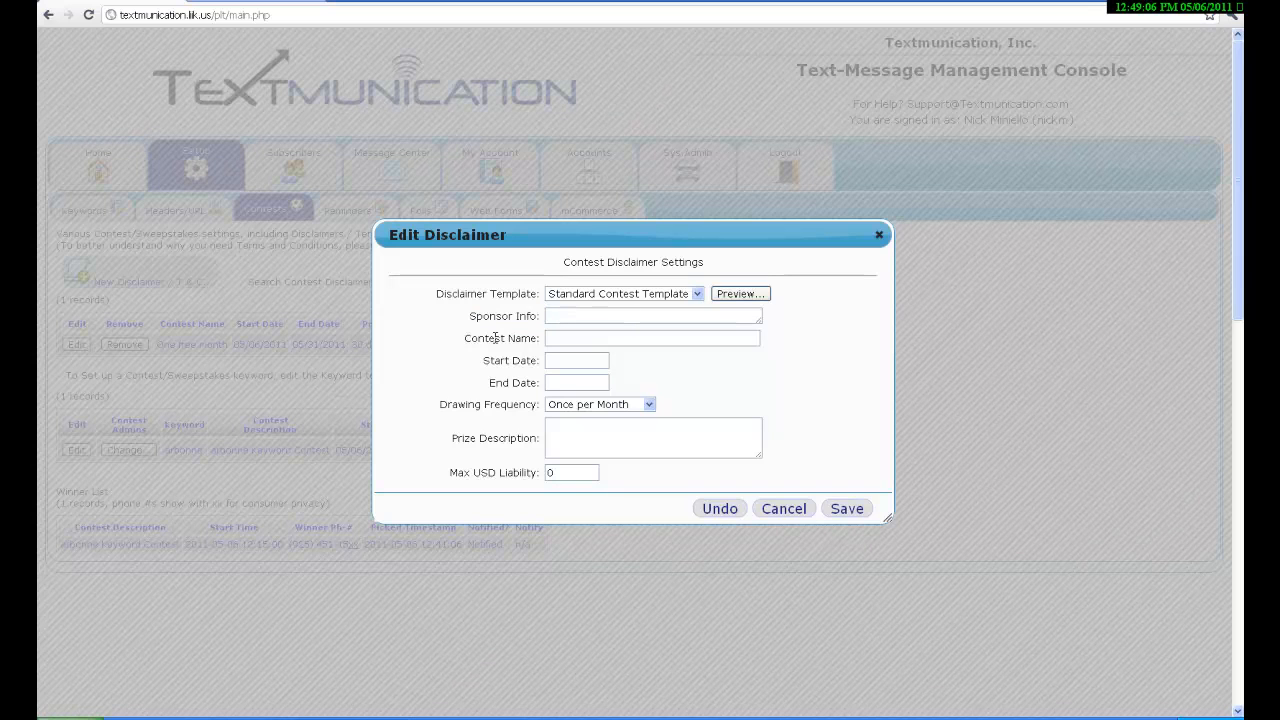
mouse_move(530, 343)
left_mouse_down()
mouse_move(490, 362)
mouse_move(532, 368)
left_mouse_up()
left_click(492, 383)
left_click_drag(512, 382, 532, 382)
left_click_drag(441, 404, 545, 408)
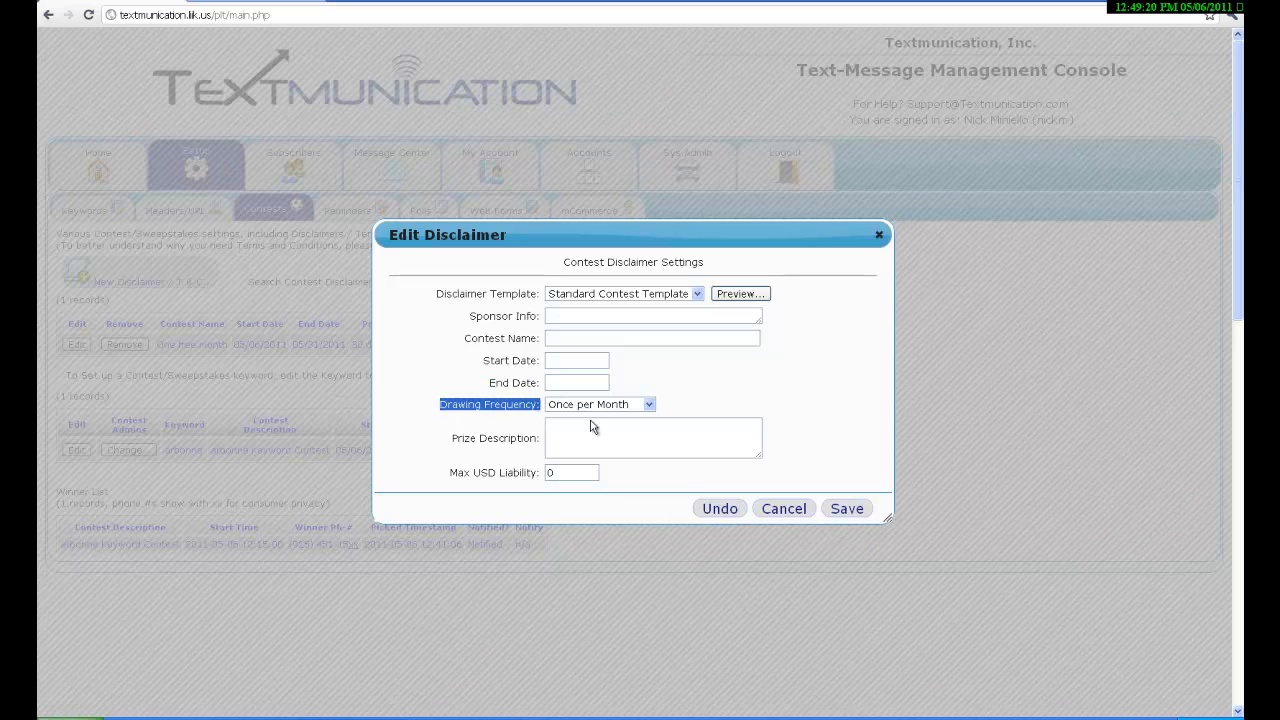
left_click(650, 405)
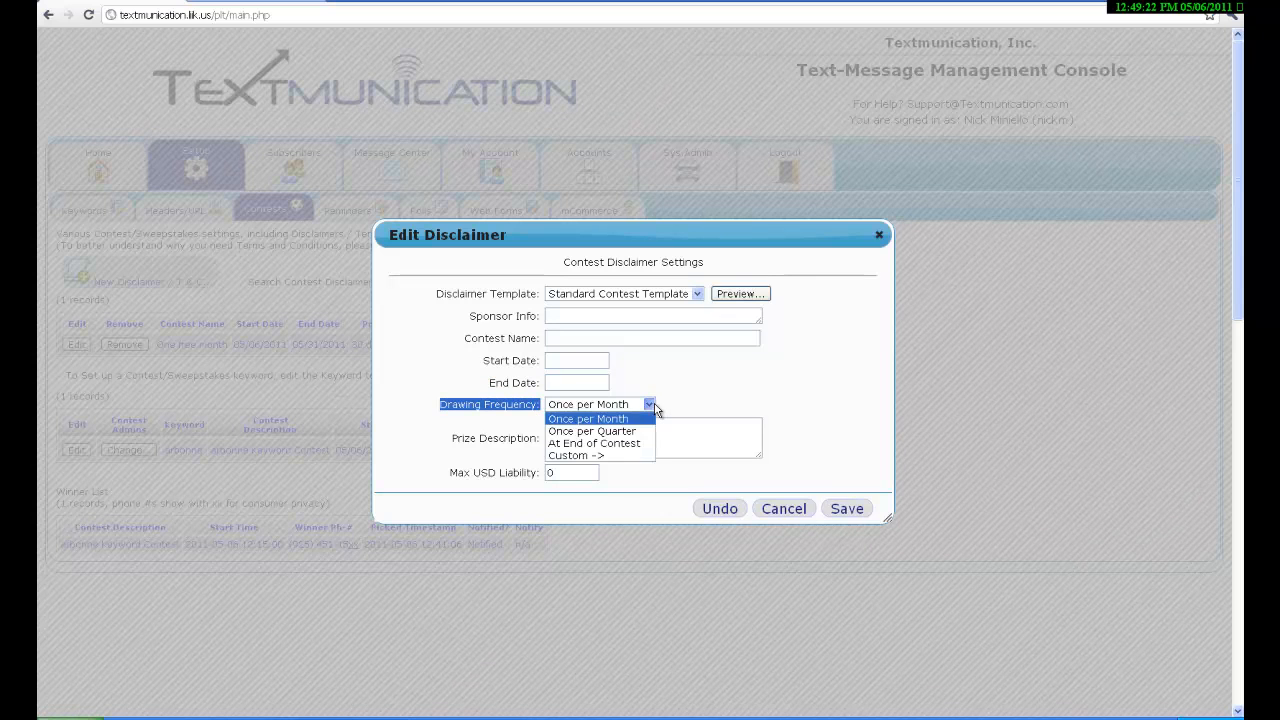
left_click(596, 455)
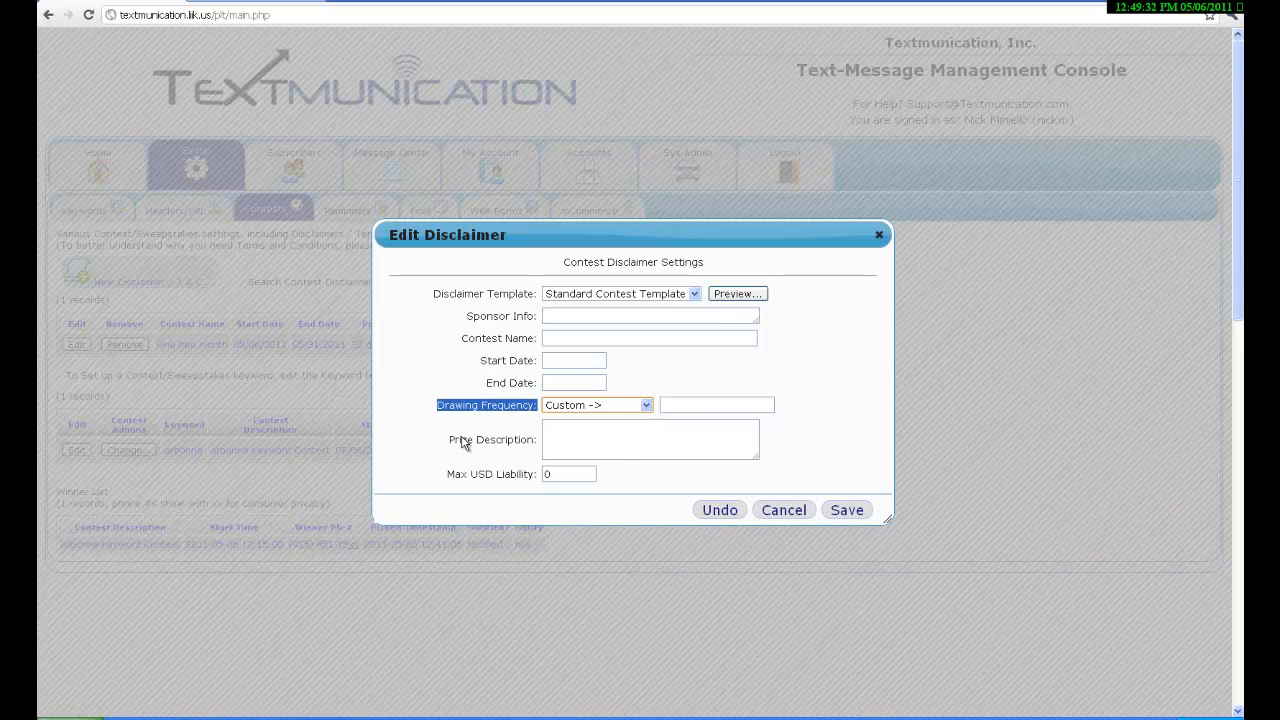
left_click_drag(450, 439, 563, 438)
left_click(563, 438)
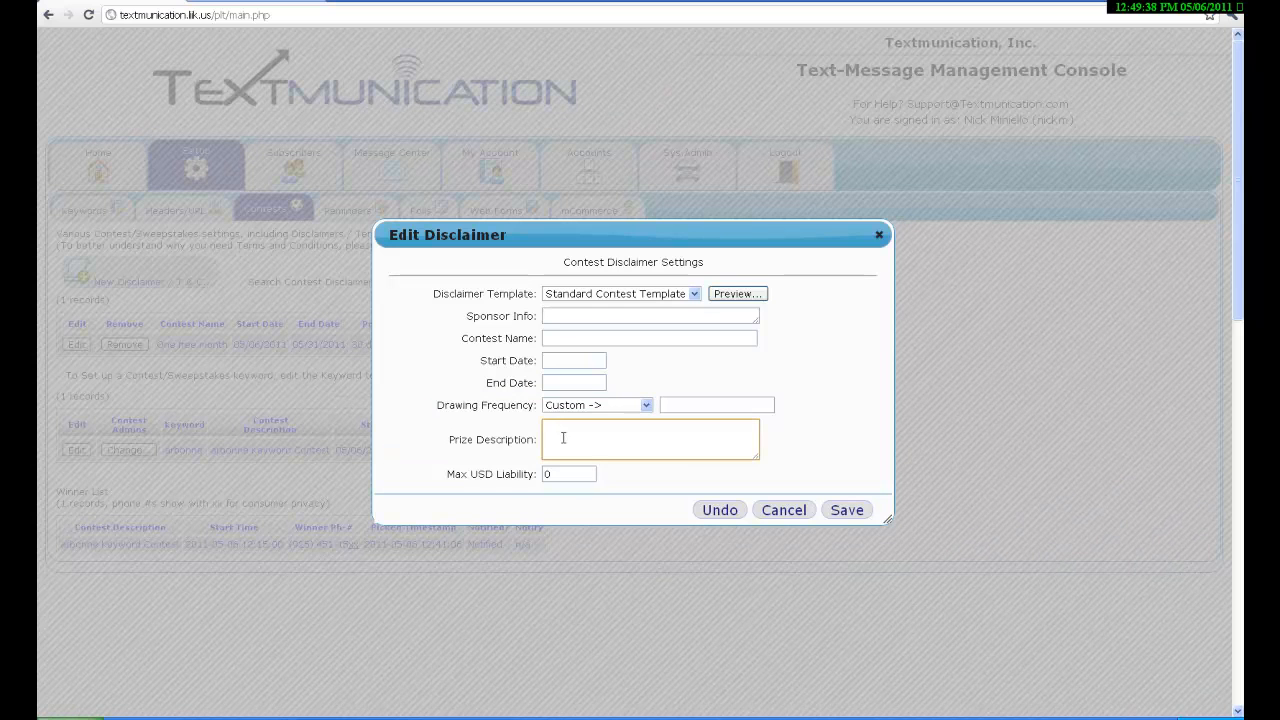
left_click(467, 473)
left_click_drag(467, 473, 540, 474)
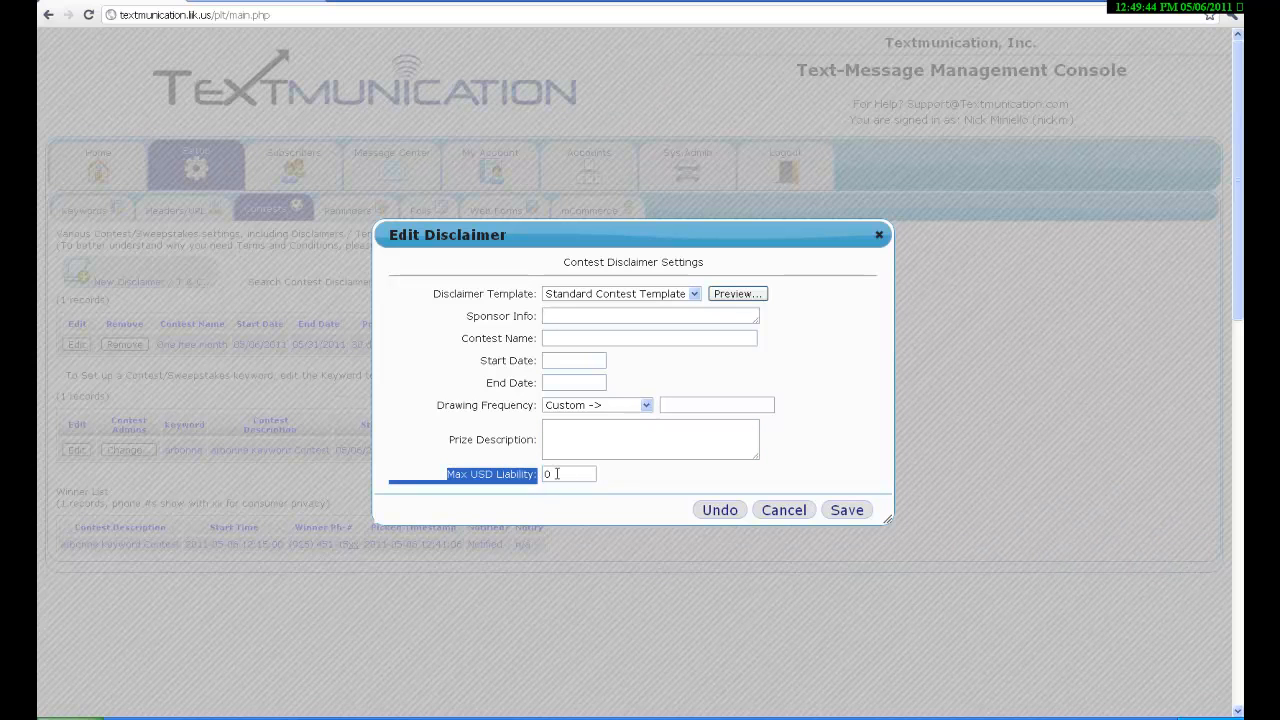
left_click(556, 474)
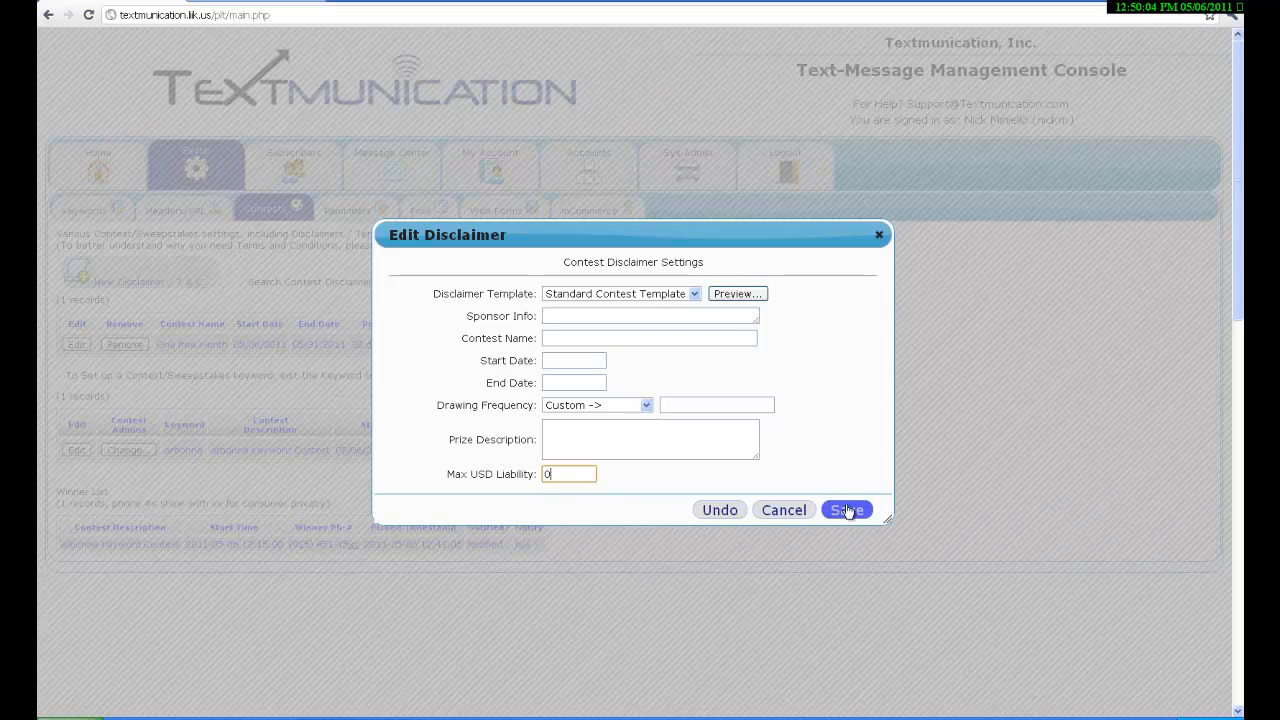
left_click(879, 234)
left_click(879, 234)
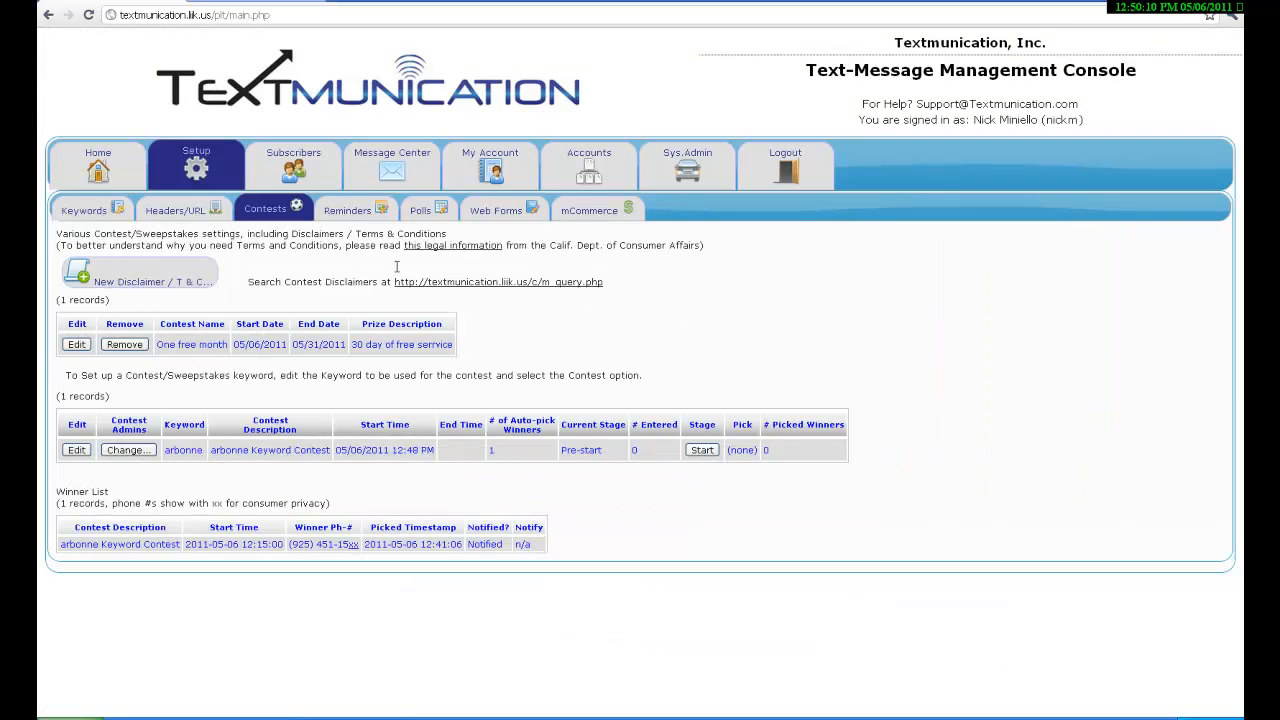
Review the disclaimer and contest record counts, then edit the arbonne Keyword Contest.
left_click_drag(400, 284, 491, 294)
left_click(638, 325)
left_click_drag(58, 299, 108, 300)
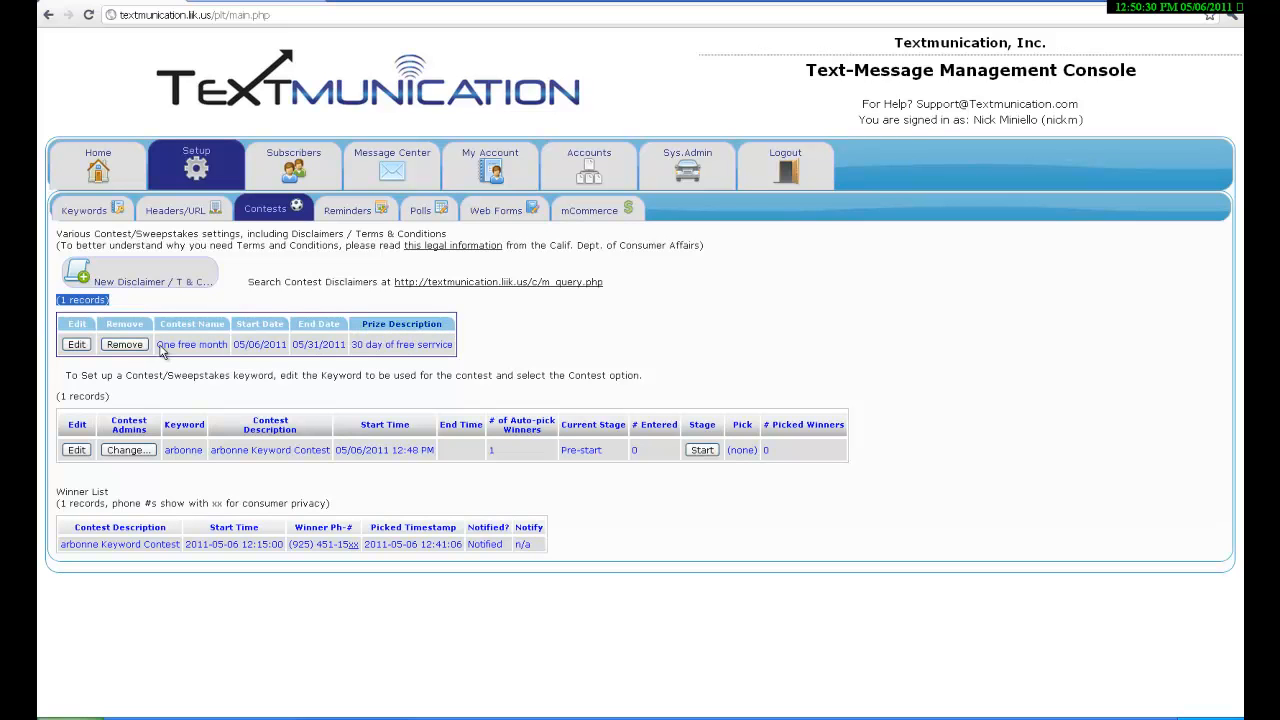
left_click_drag(57, 396, 157, 401)
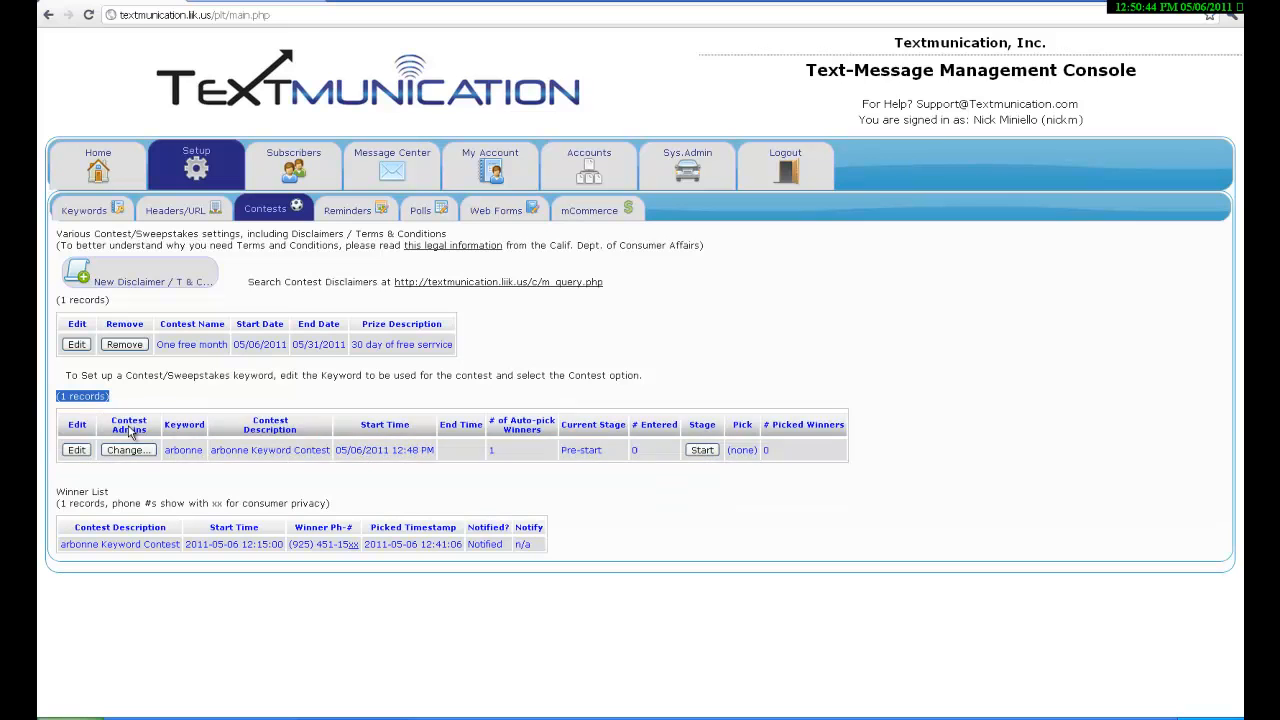
left_click(80, 451)
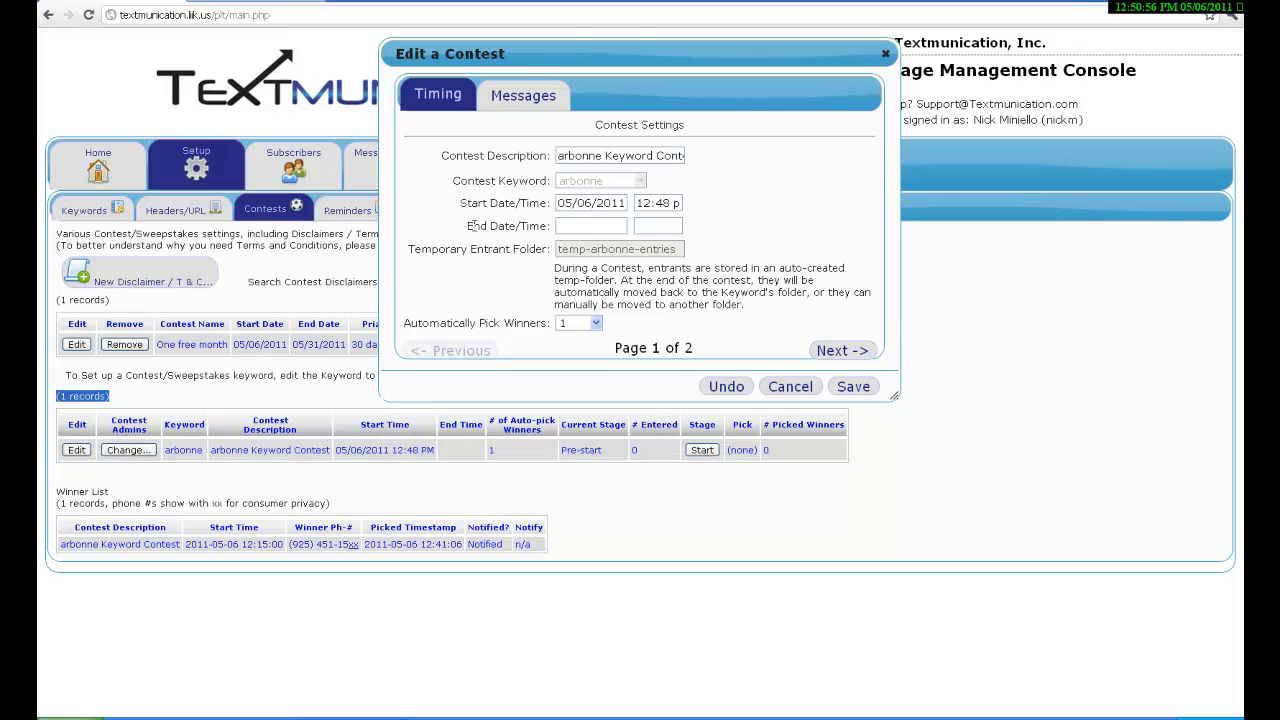
Set the contest to end 05/31/2011 at 12:00 with 1 automatically picked winner.
left_click_drag(475, 225, 557, 226)
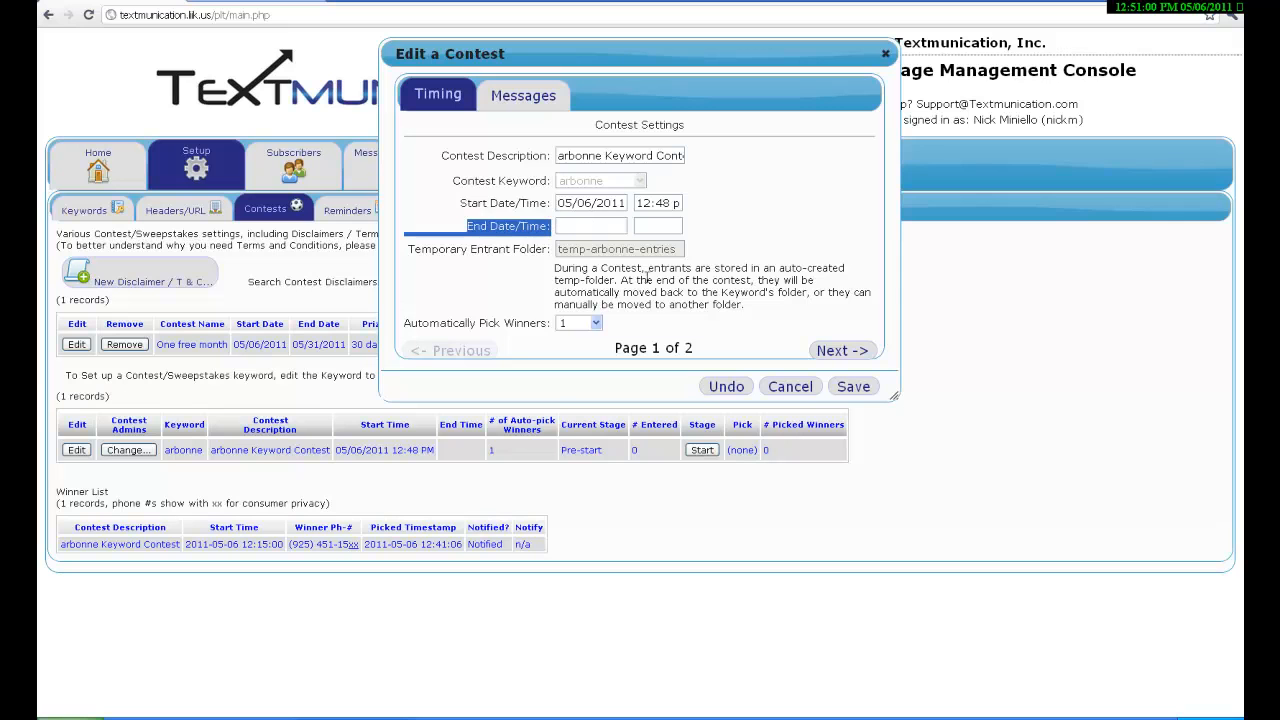
key("Tab")
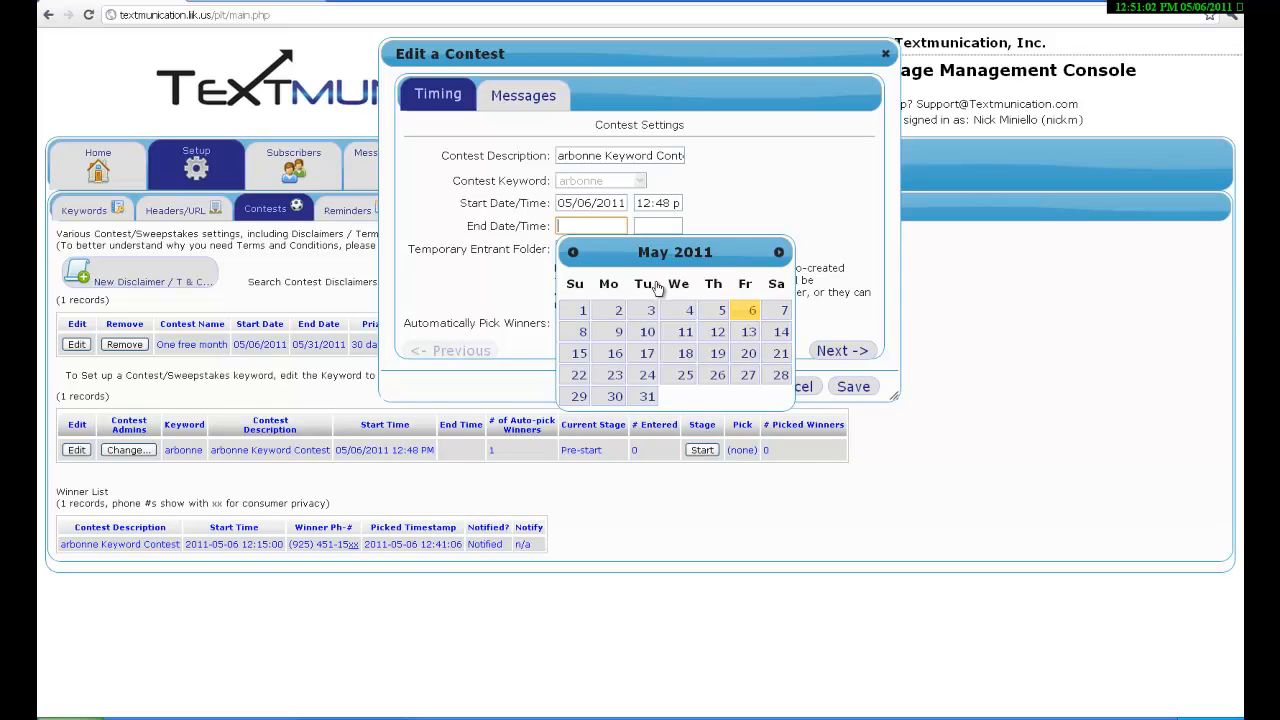
left_click(646, 397)
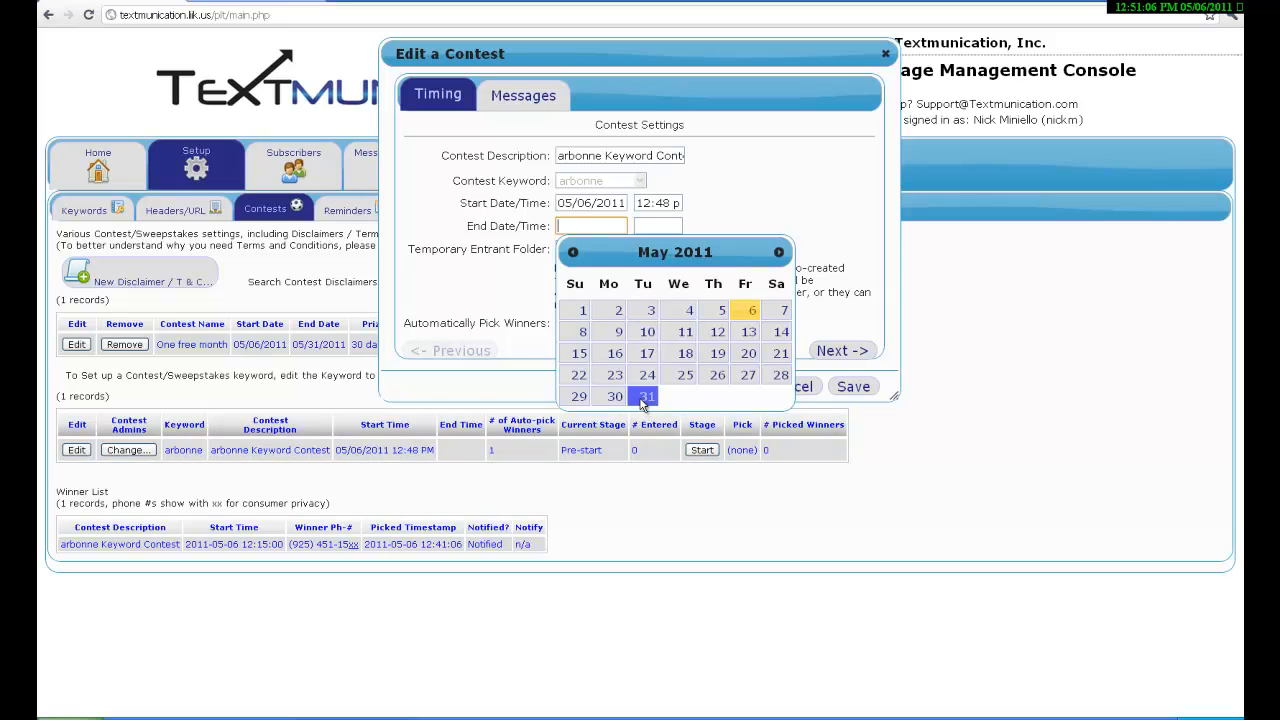
left_click(642, 398)
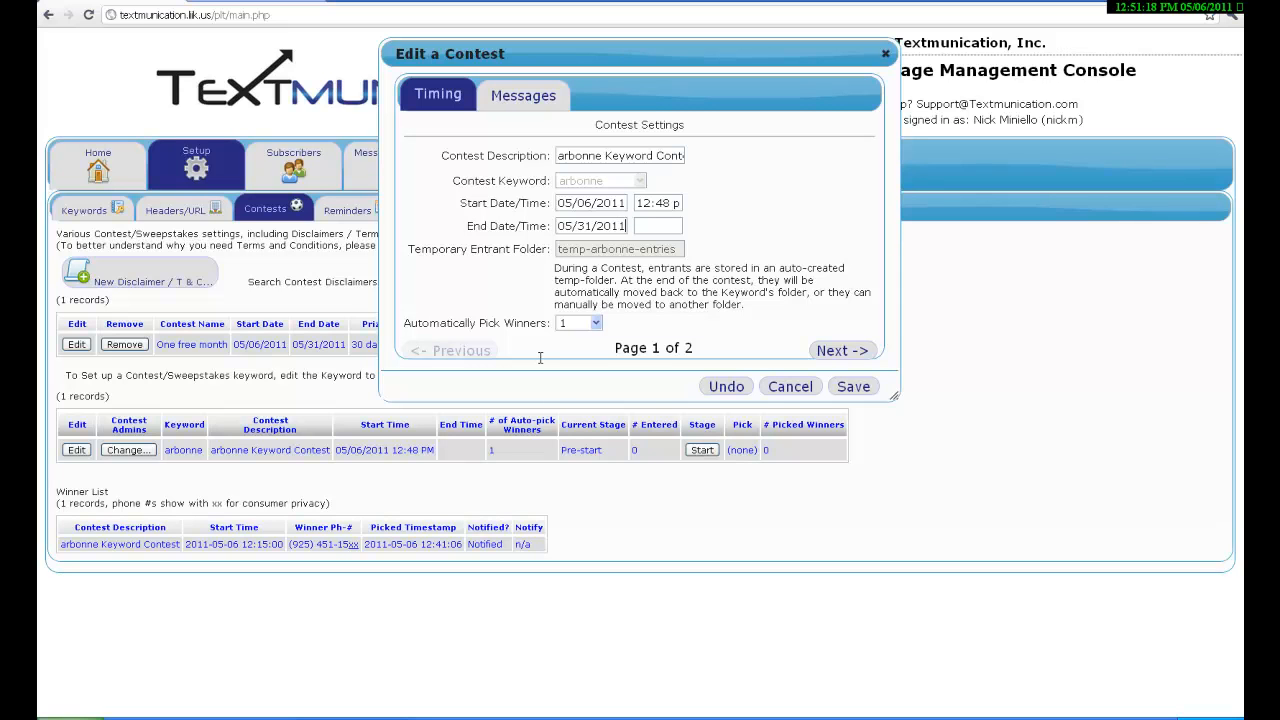
left_click_drag(626, 226, 540, 358)
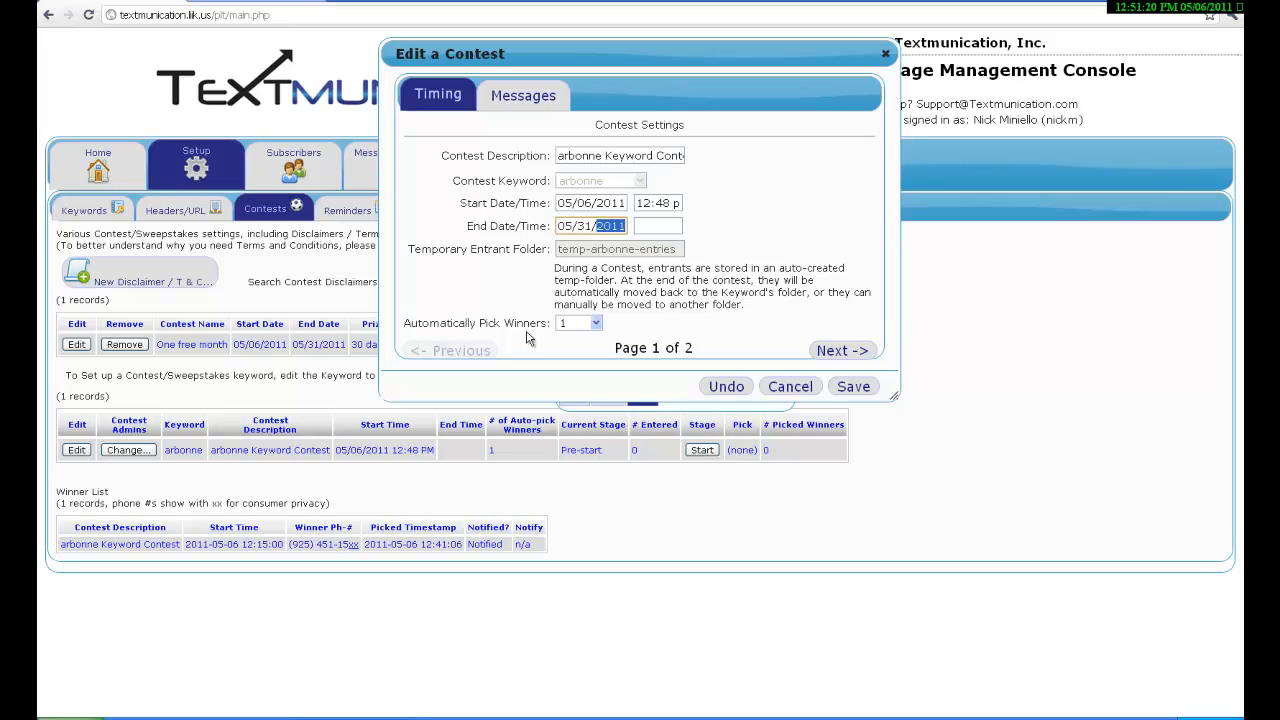
left_click(526, 331)
left_click(646, 225)
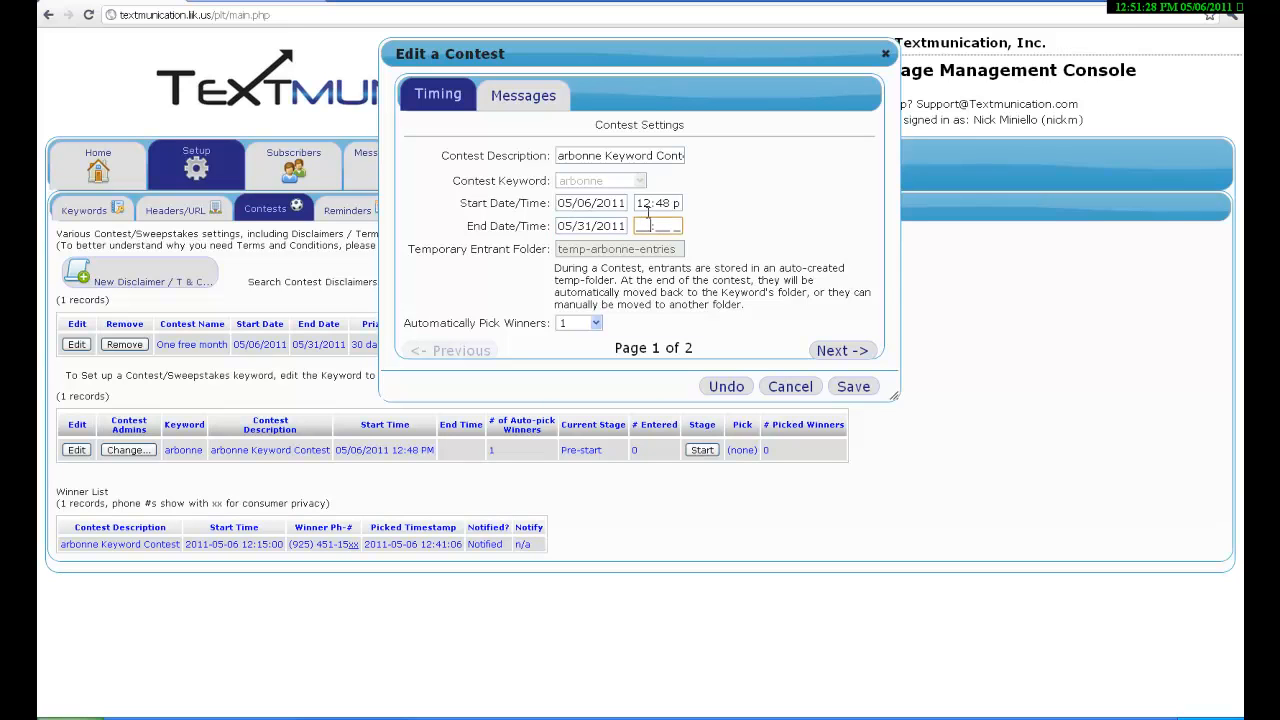
type("1200")
left_click_drag(479, 323, 600, 327)
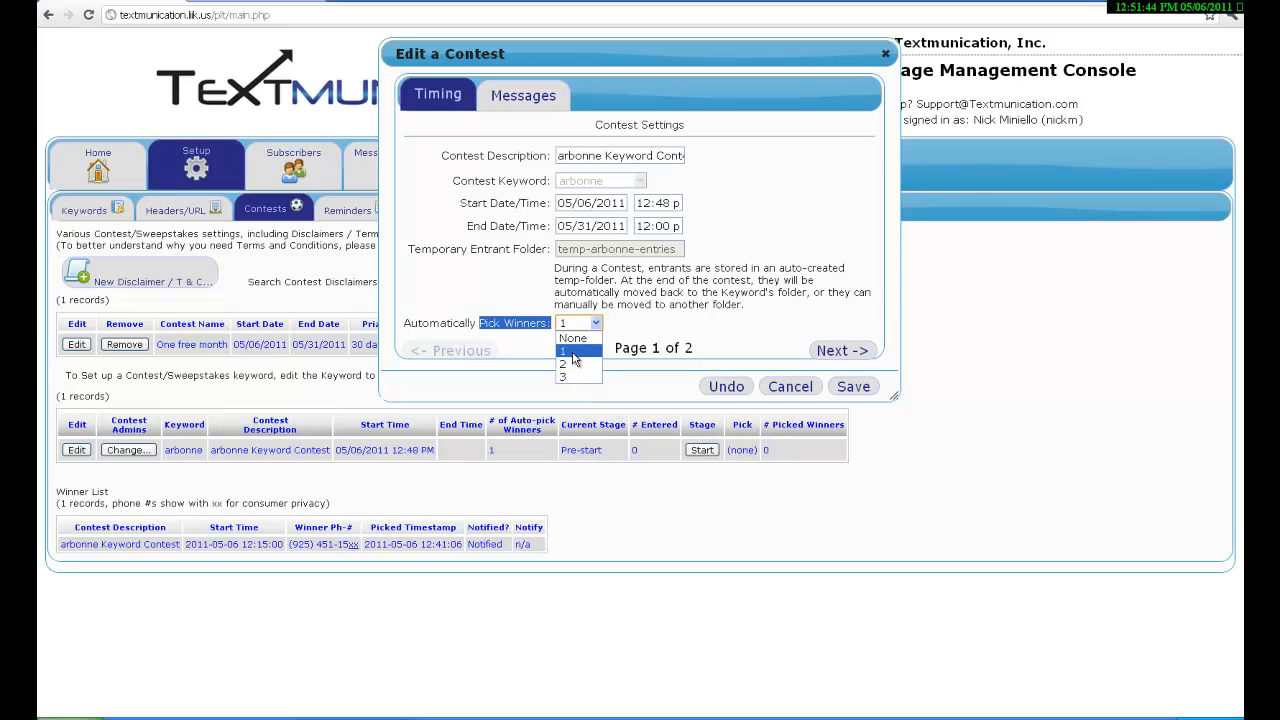
left_click(573, 352)
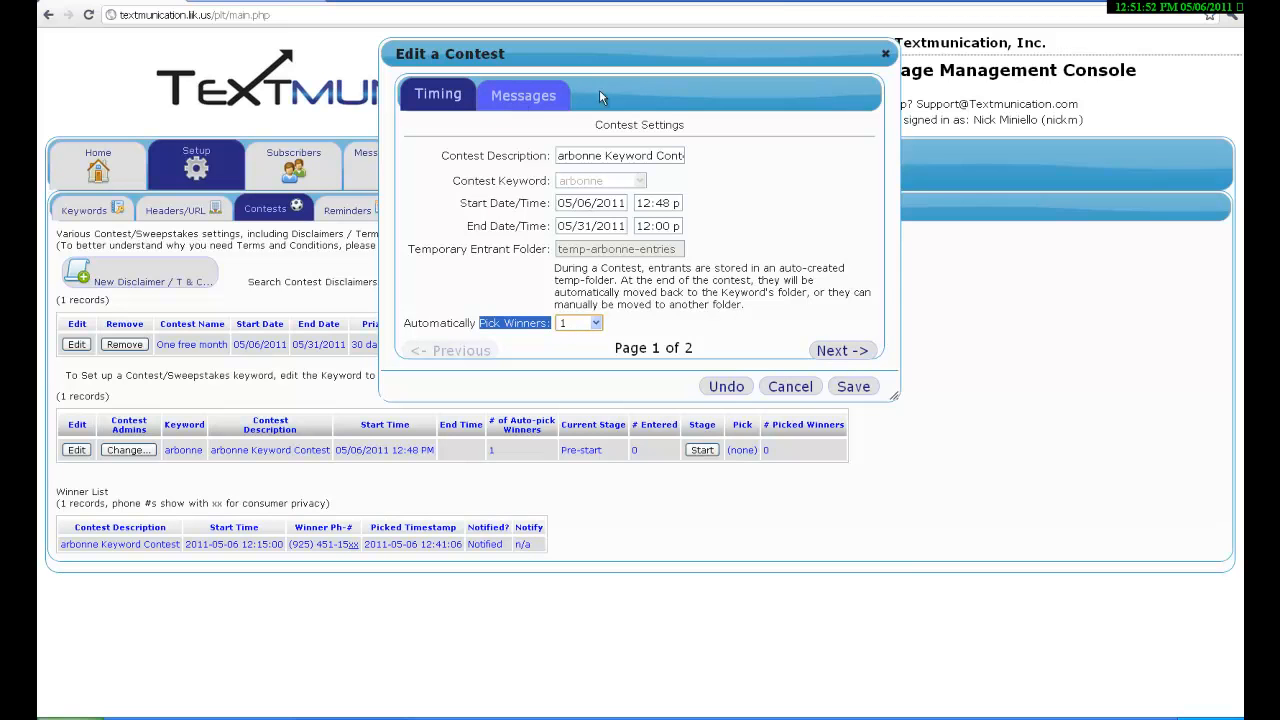
left_click(521, 104)
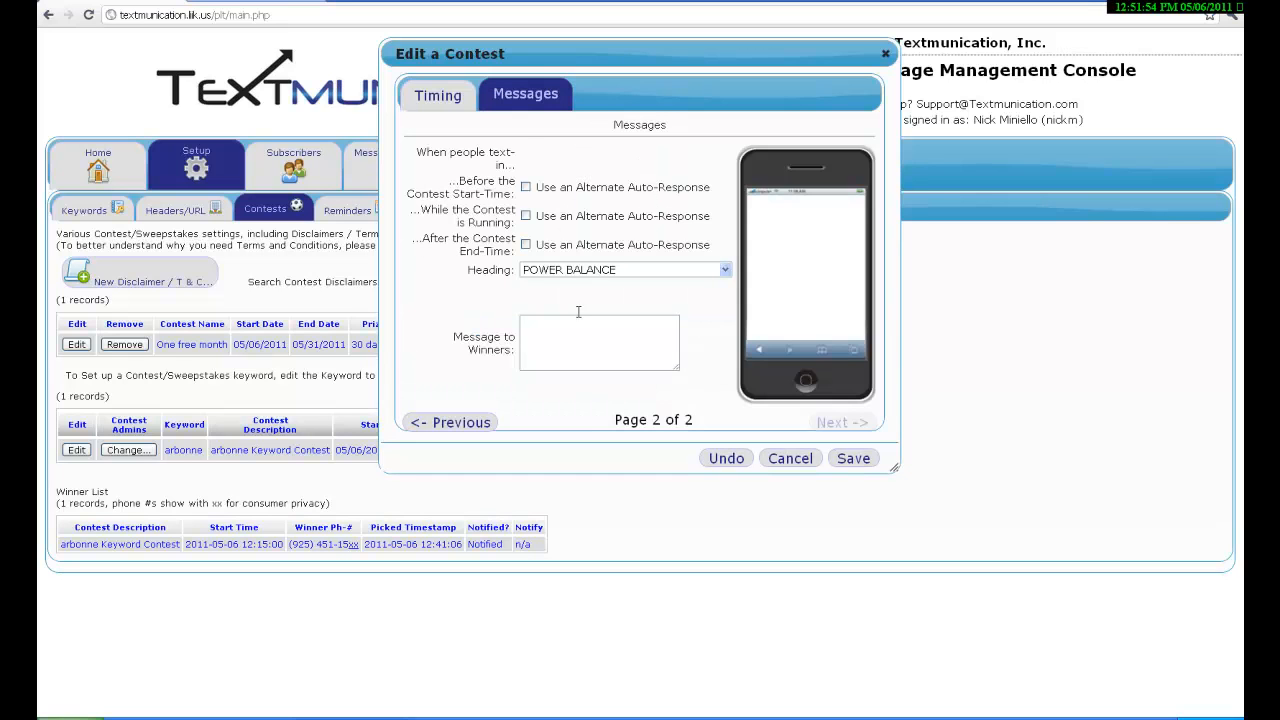
Enter 'jvhsiovhvoihwoigwhgoirhvoivhwoiv' as the Message to Winners.
left_click(543, 336)
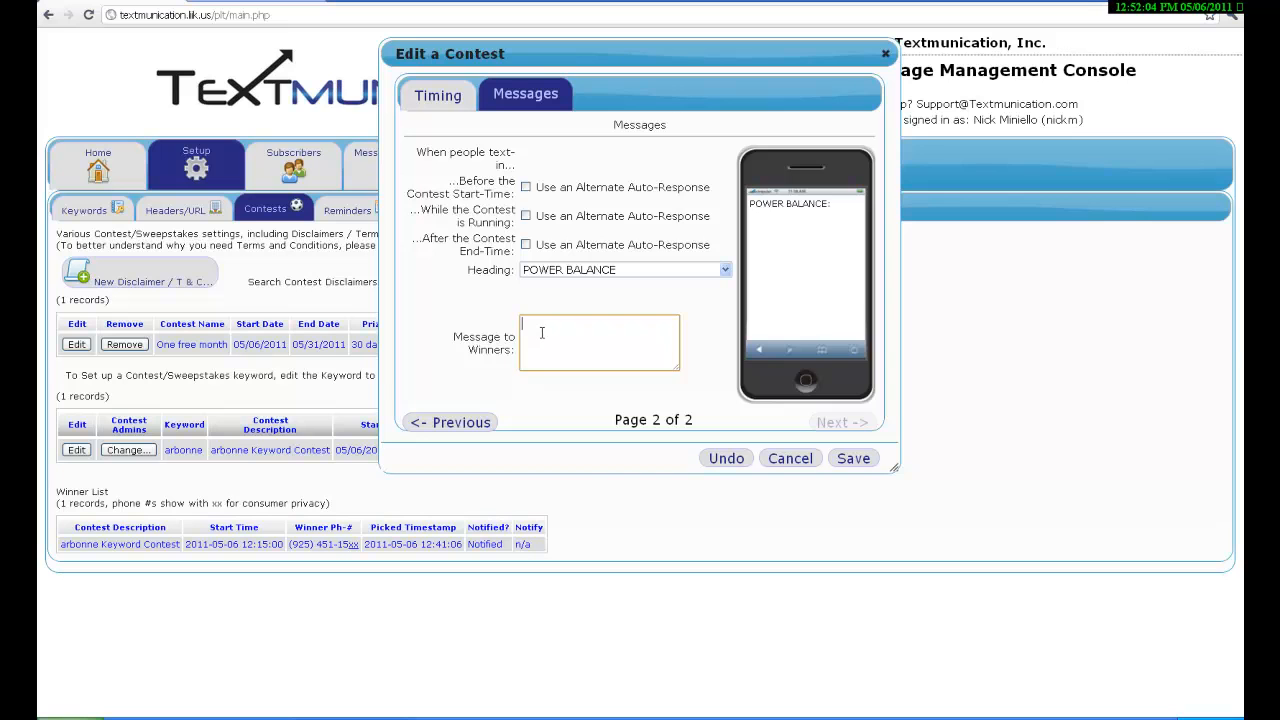
type("jvhsiovh")
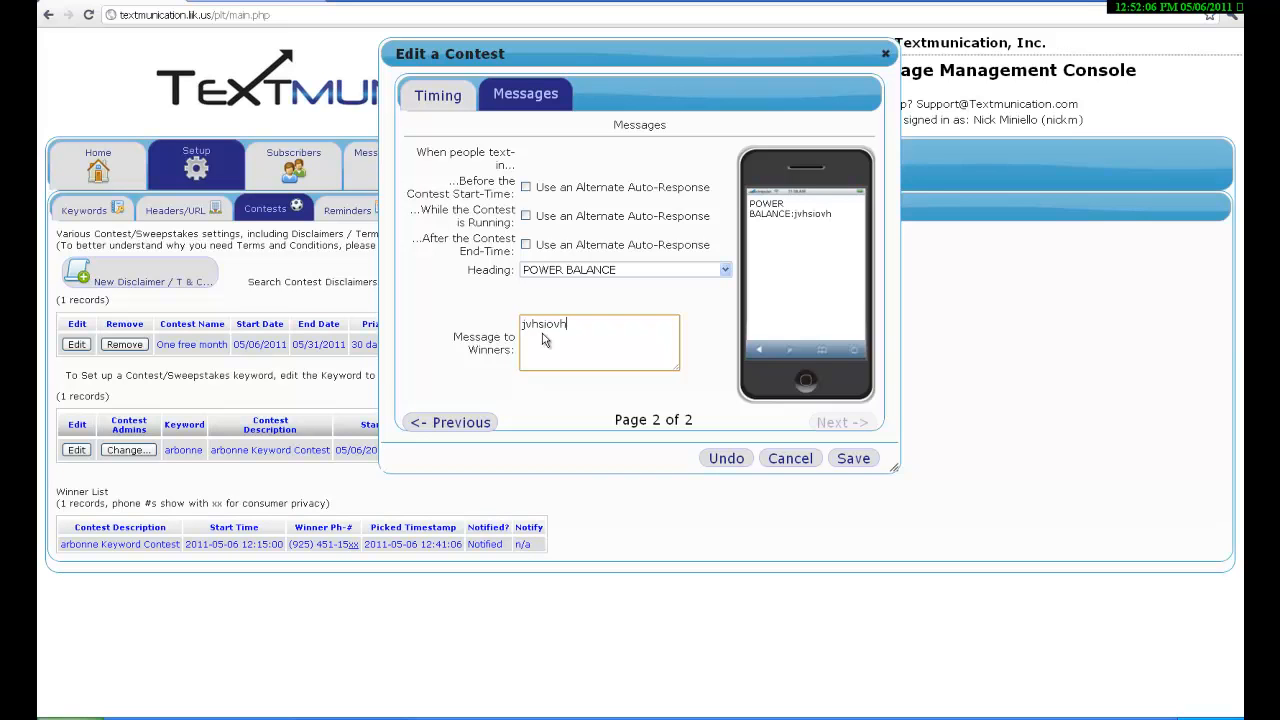
type("voihwoigwhgoirhvoivhwoiv")
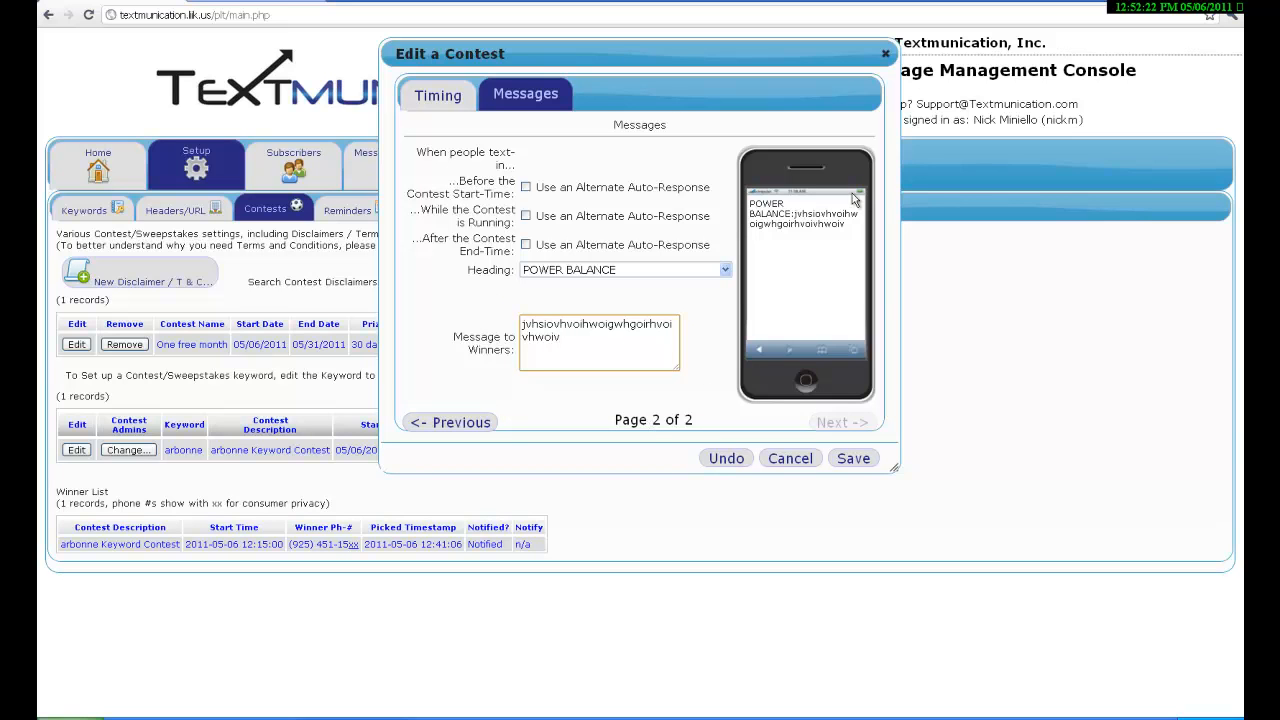
Close the contest editor and start the arbonne Keyword Contest.
left_click(887, 55)
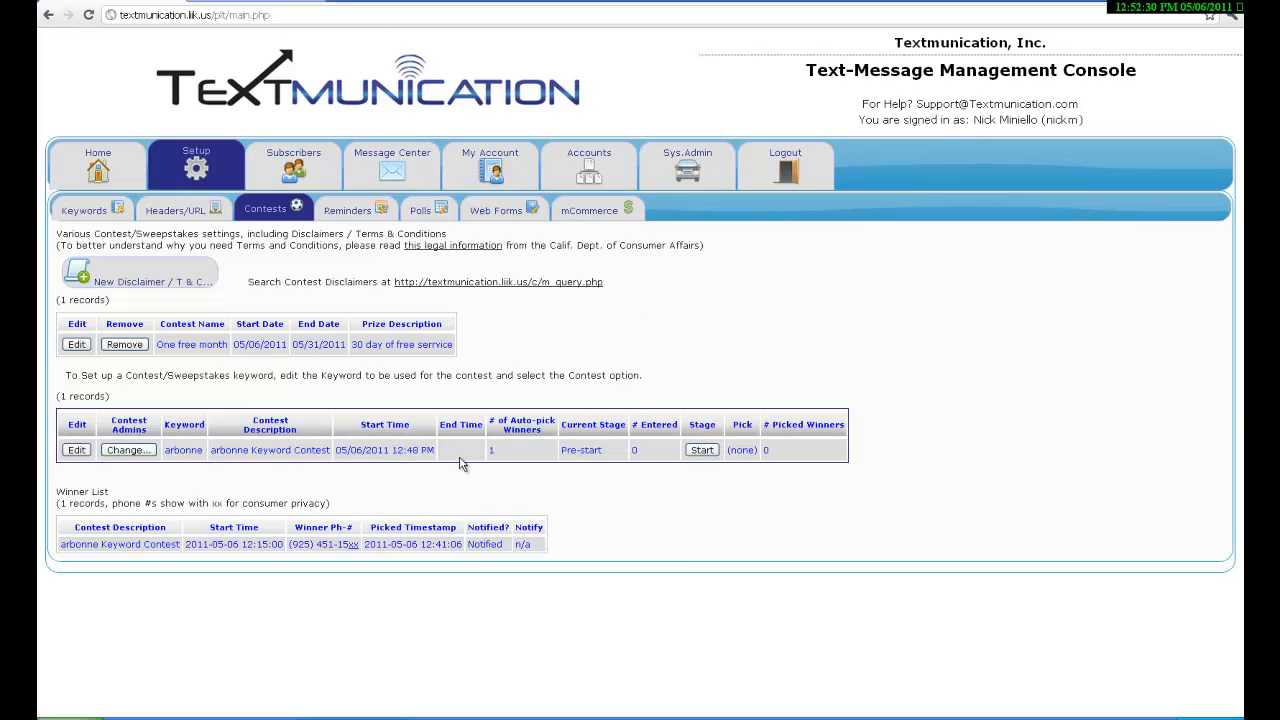
left_click(704, 452)
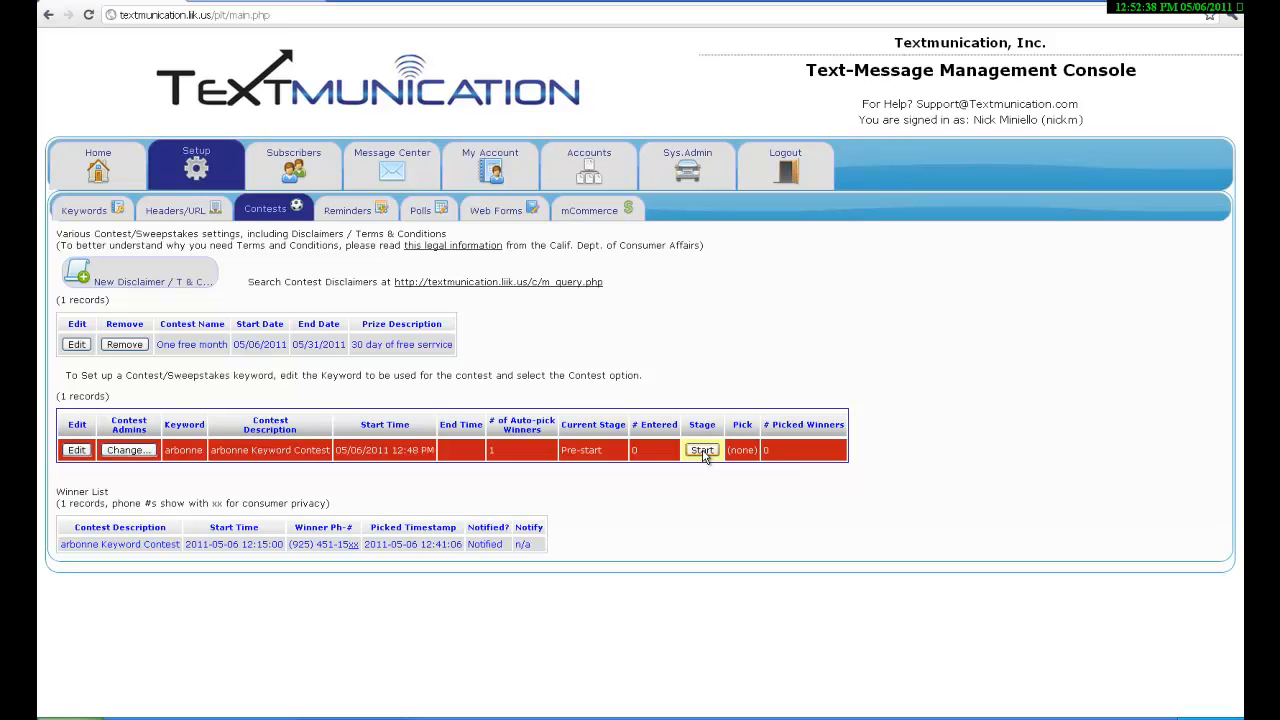
left_click(703, 452)
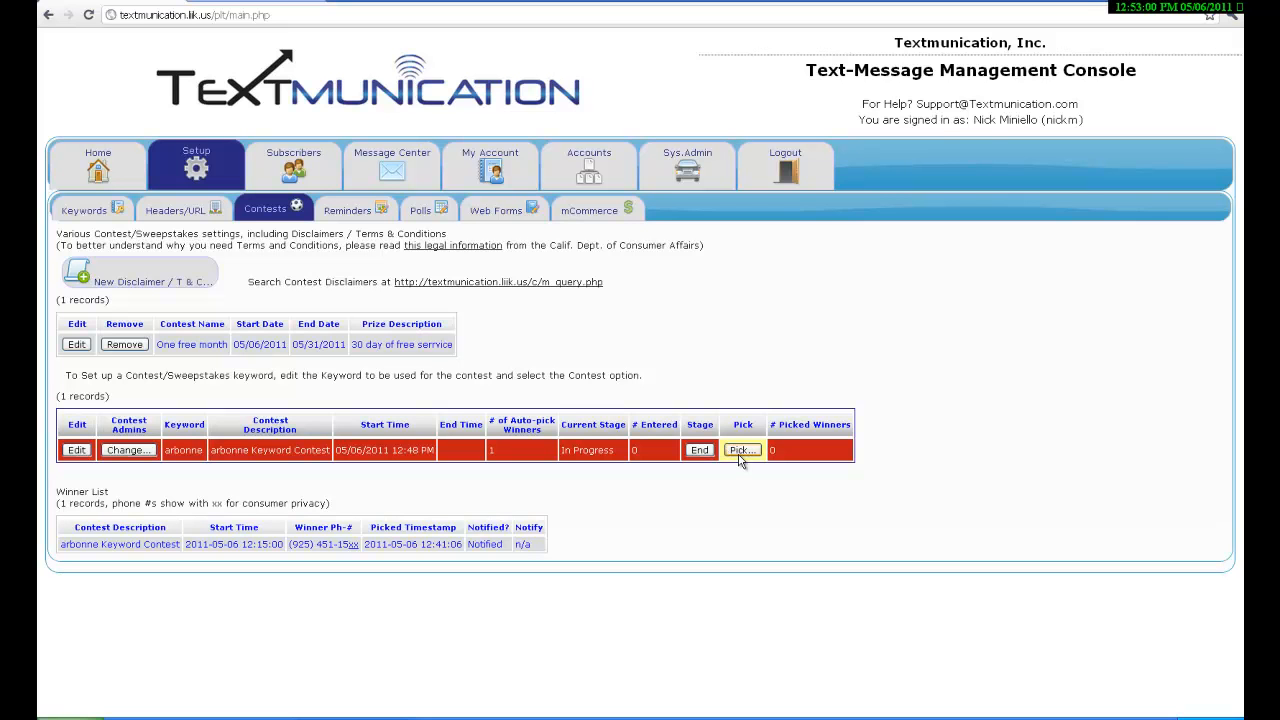
Open Pick Contest Winners for 1 winner and include the demo folder in the draw.
left_click(739, 452)
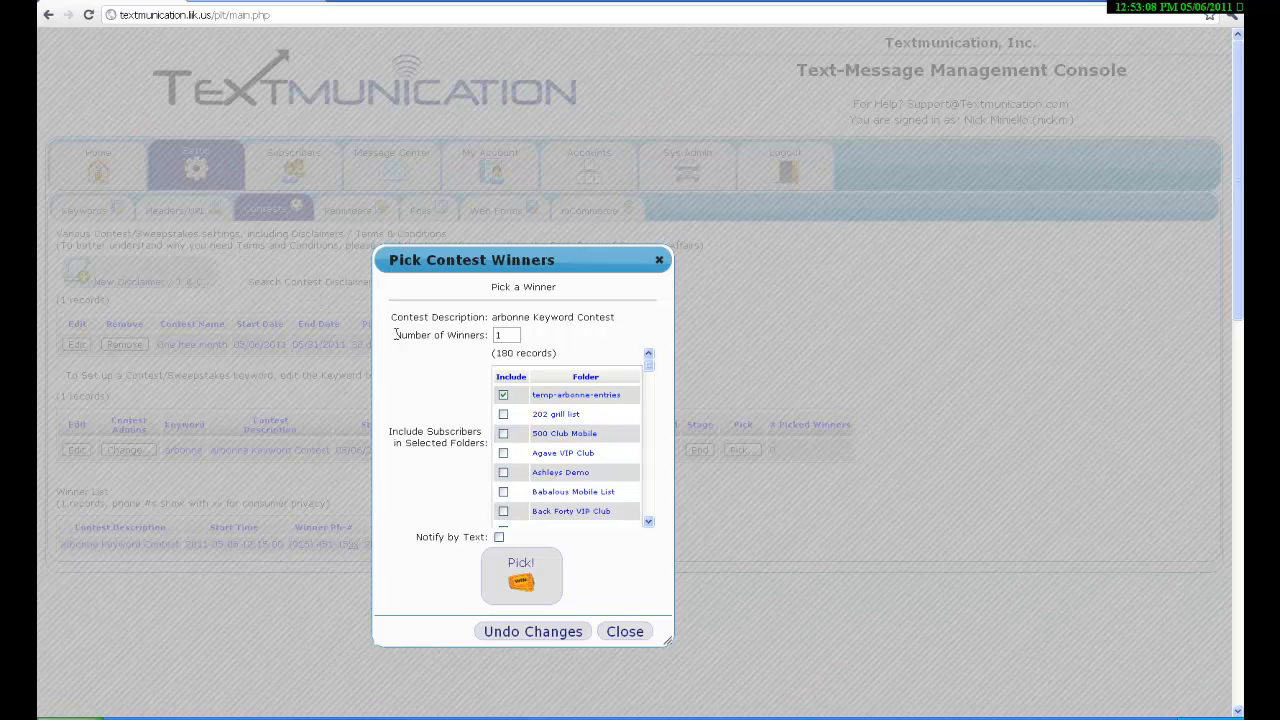
left_click_drag(398, 334, 488, 334)
left_click_drag(390, 431, 563, 436)
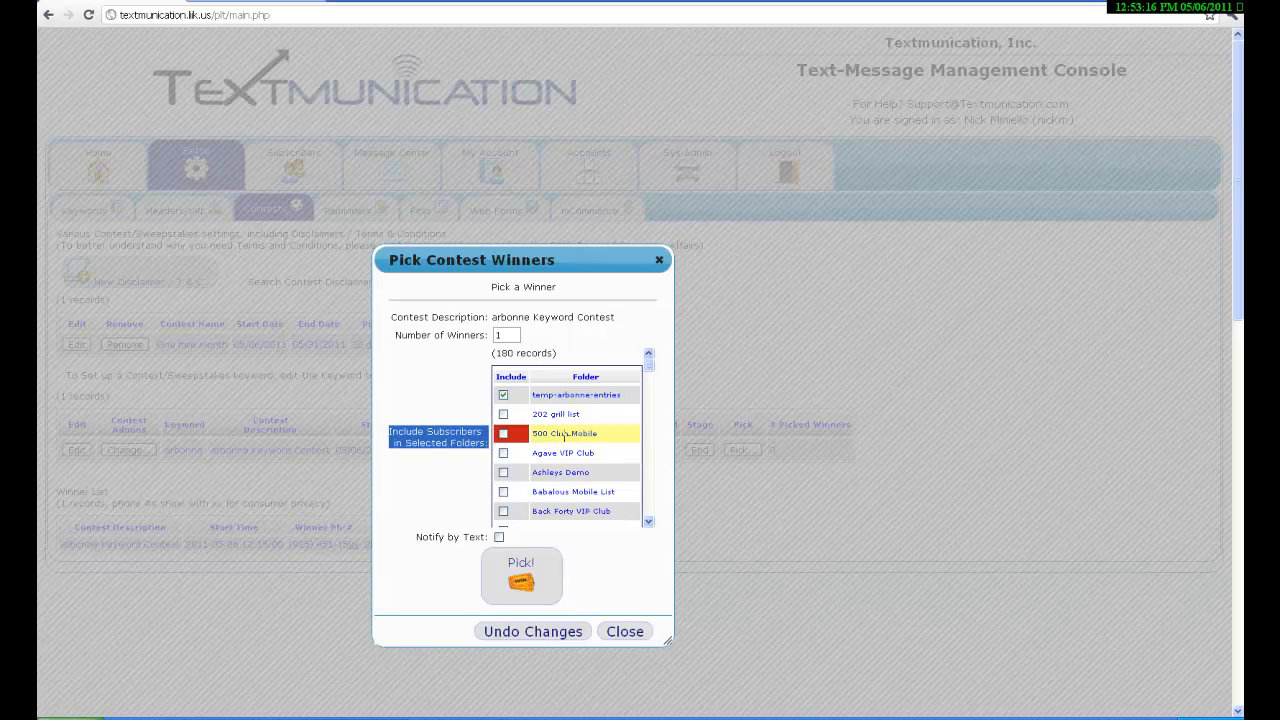
scroll(563, 436, "down", 10)
scroll(562, 446, "down", 6)
scroll(562, 446, "down", 3)
scroll(562, 450, "down", 8)
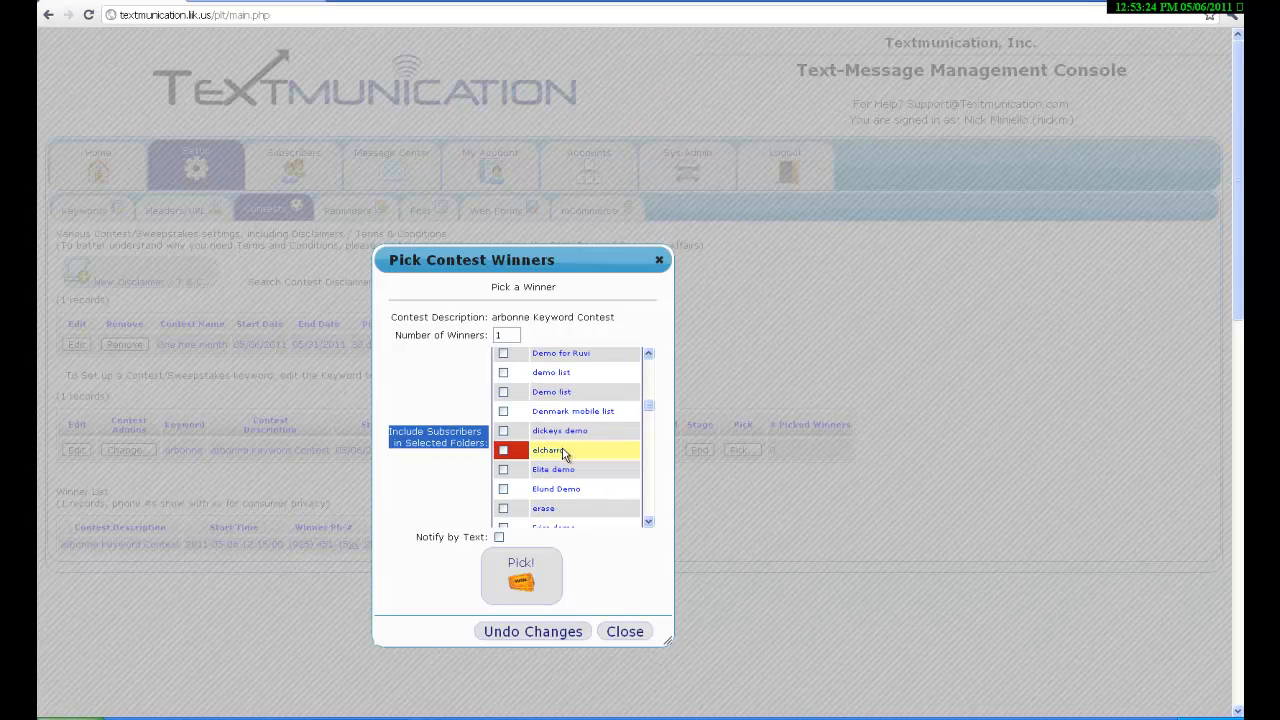
scroll(563, 452, "up", 3)
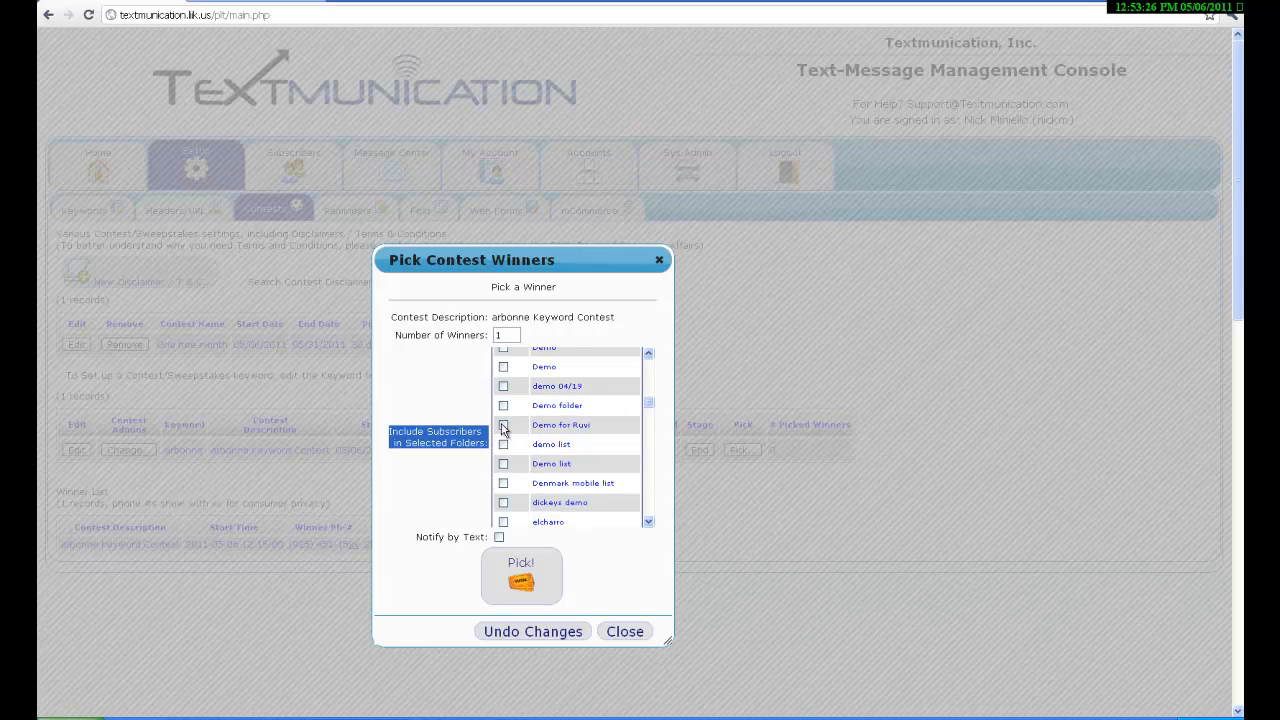
left_click(504, 427)
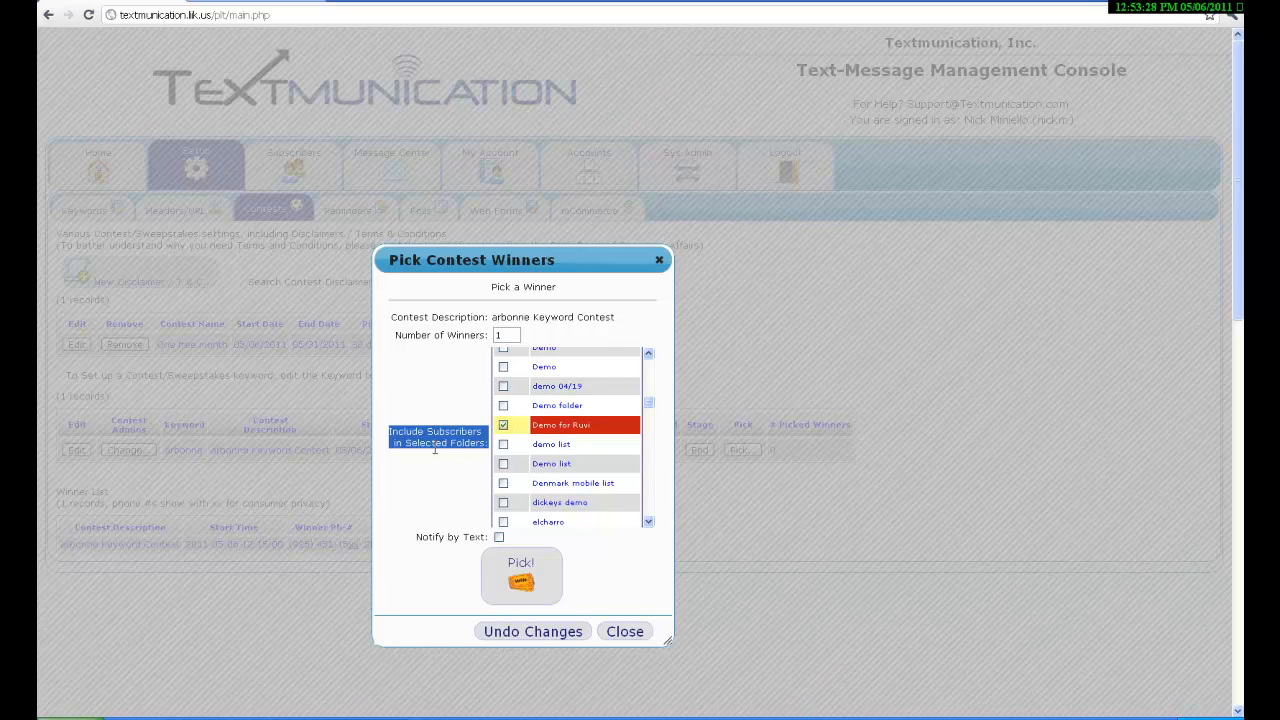
left_click_drag(416, 536, 499, 537)
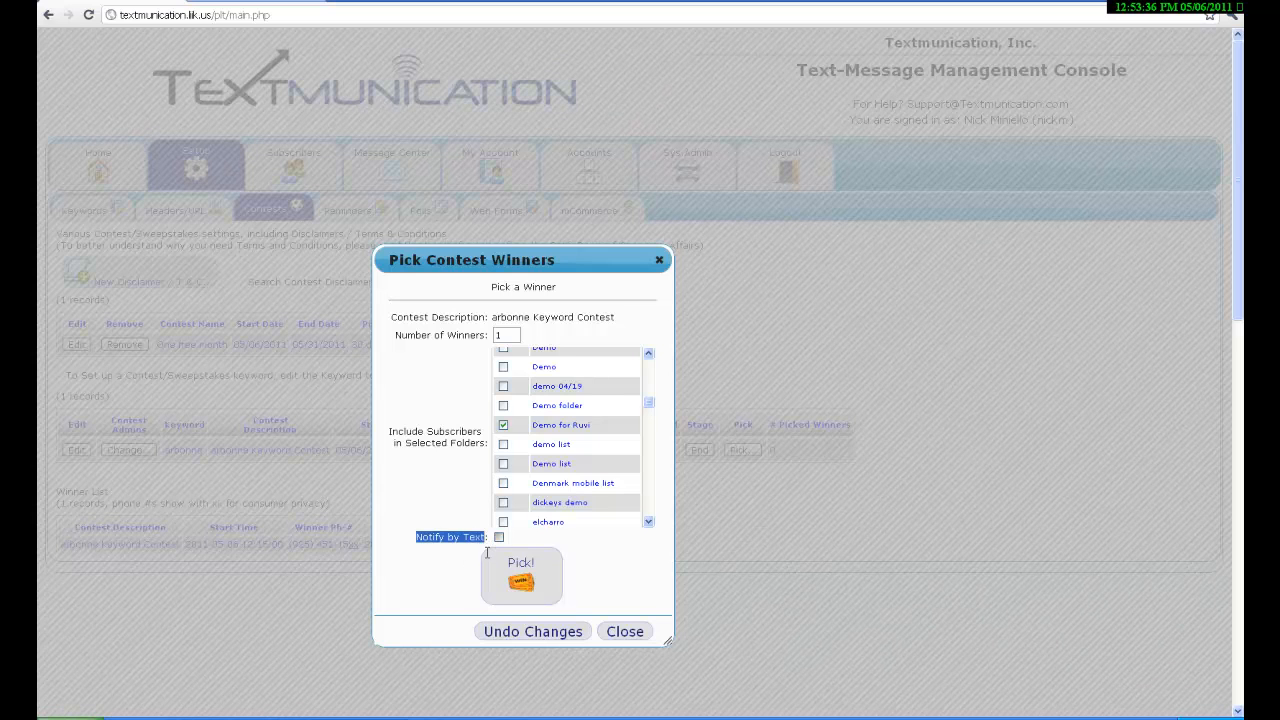
Pick a winner with text notification and a sample winning message, then close the dialog.
left_click(498, 537)
scroll(484, 600, "down", 1)
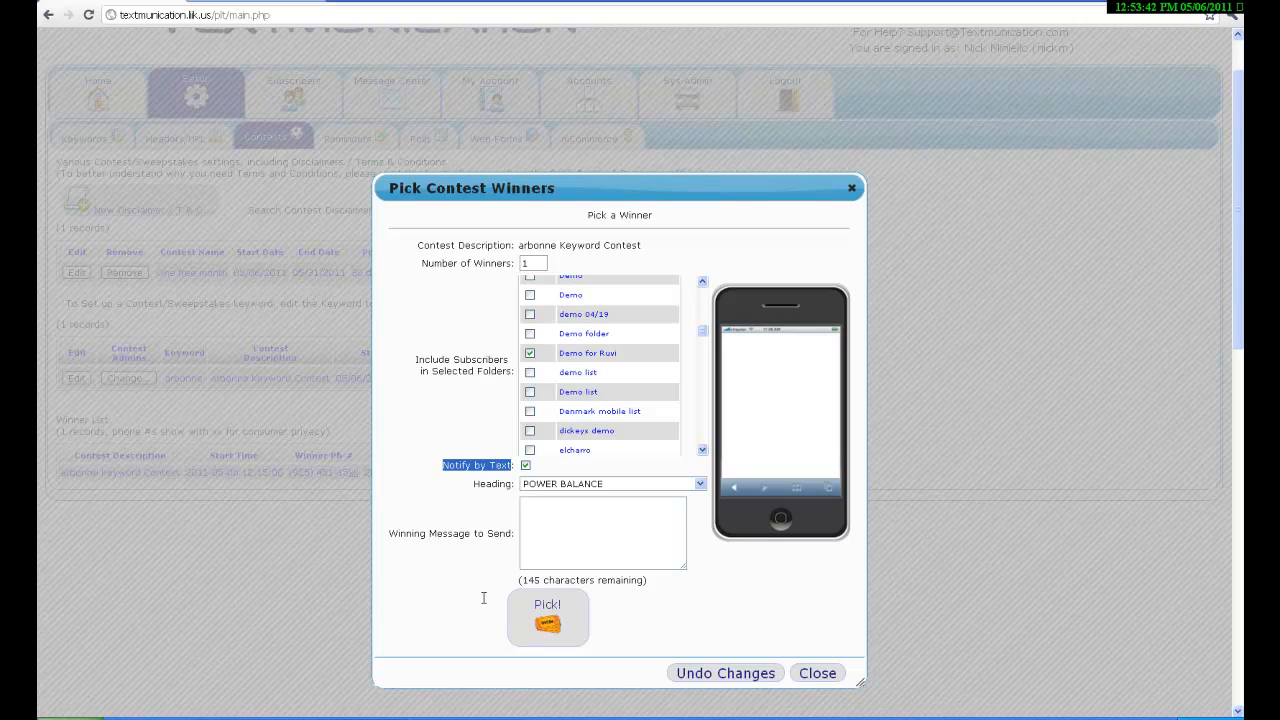
left_click(540, 516)
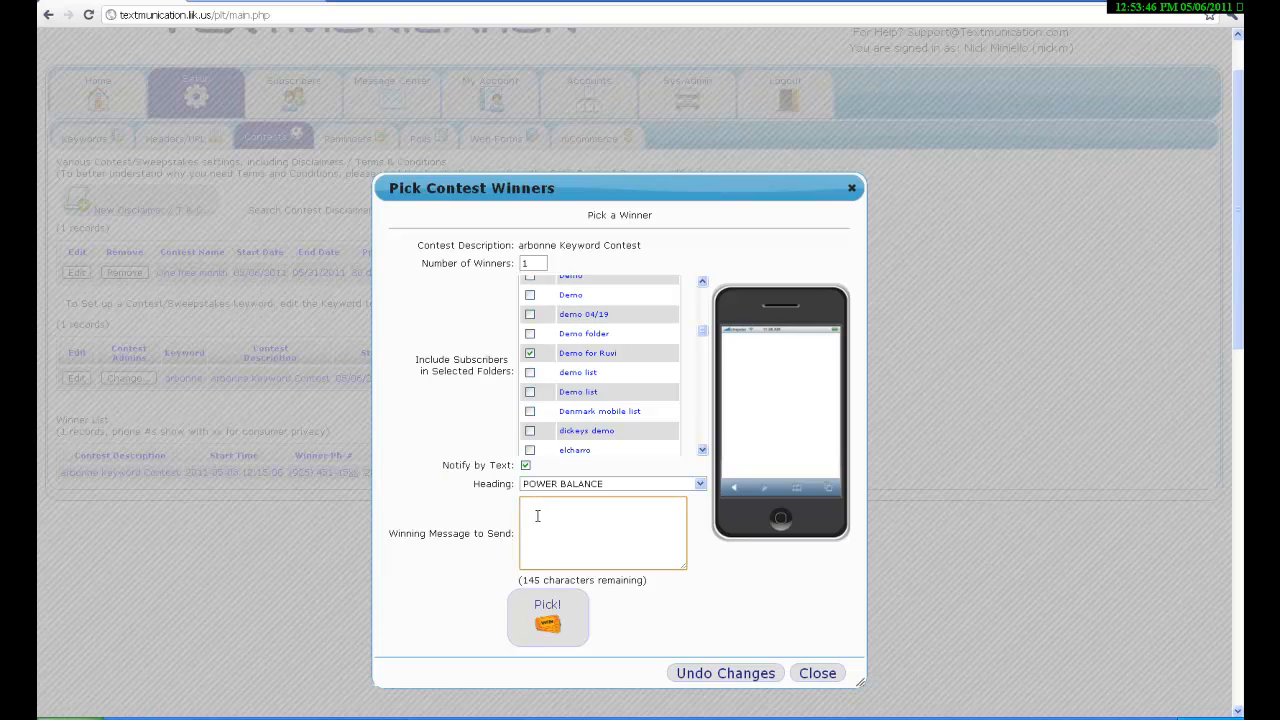
type("gjwojgowjfojfofjejvfeq9fjqejff9-jce9q")
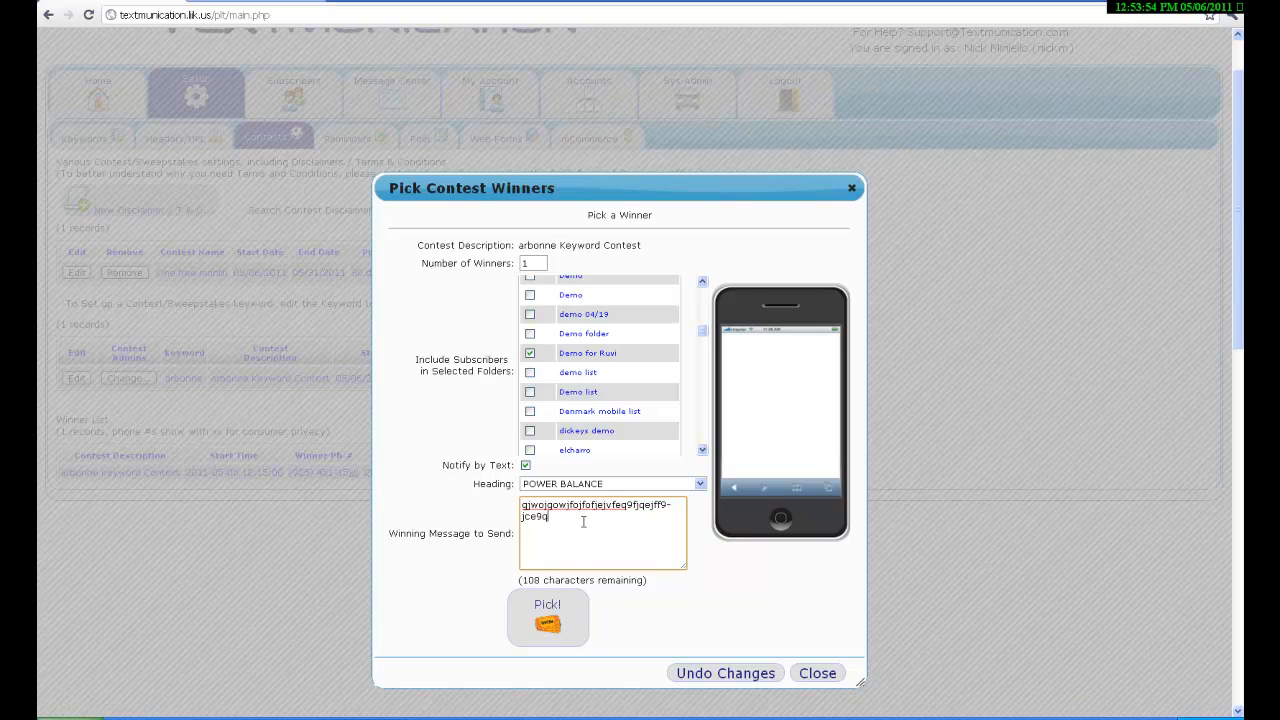
left_click(538, 626)
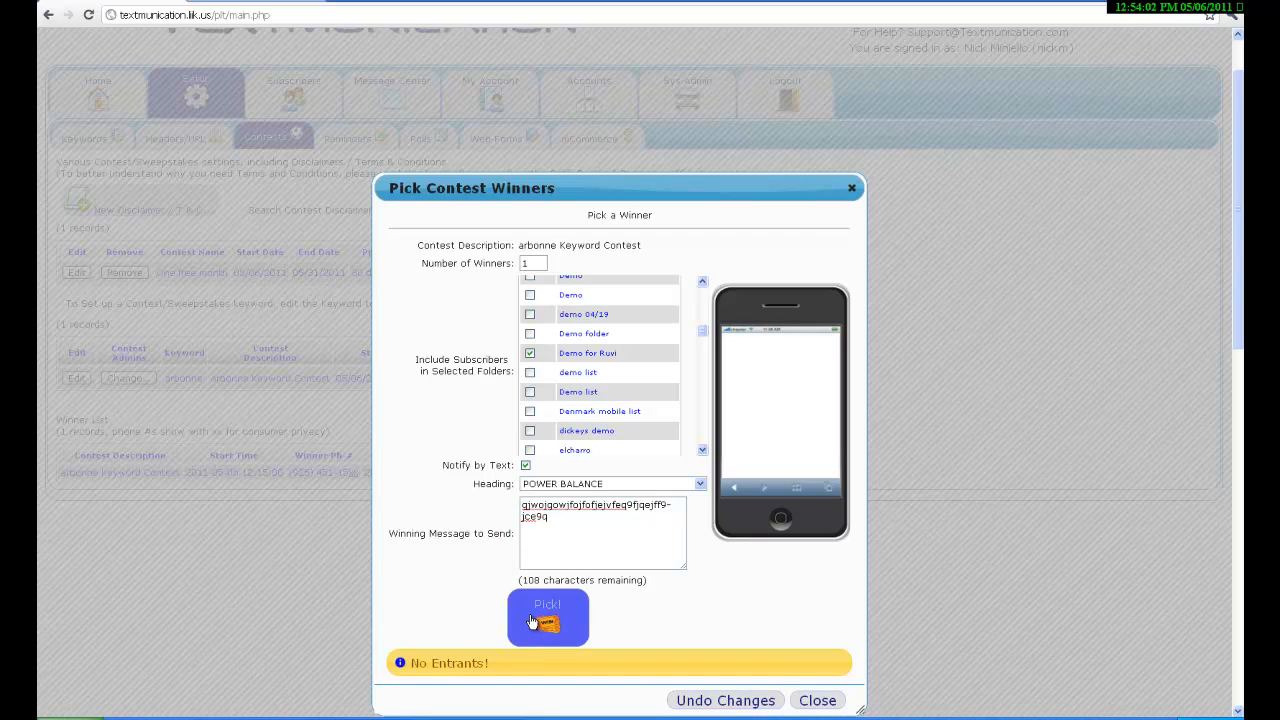
left_click(829, 704)
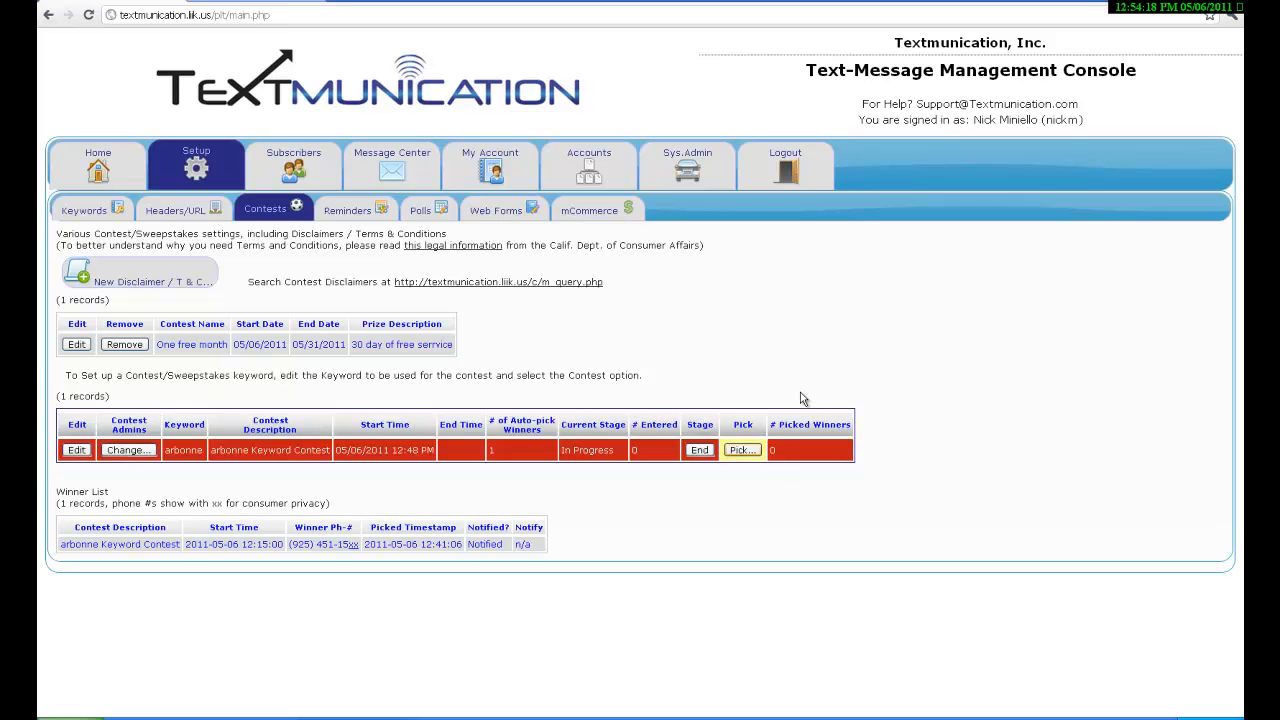
Point out the contest winner list.
left_click_drag(55, 491, 124, 500)
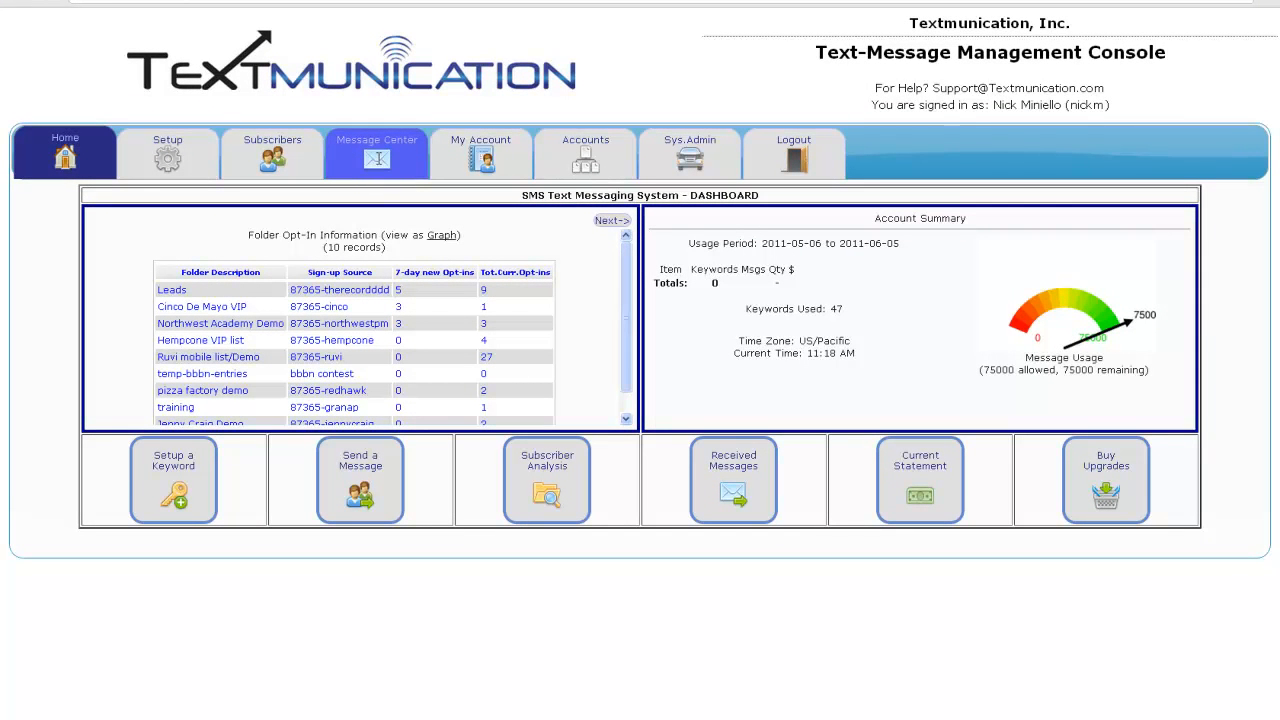
Open the Message Center to view the messages received from subscribers.
left_click(379, 158)
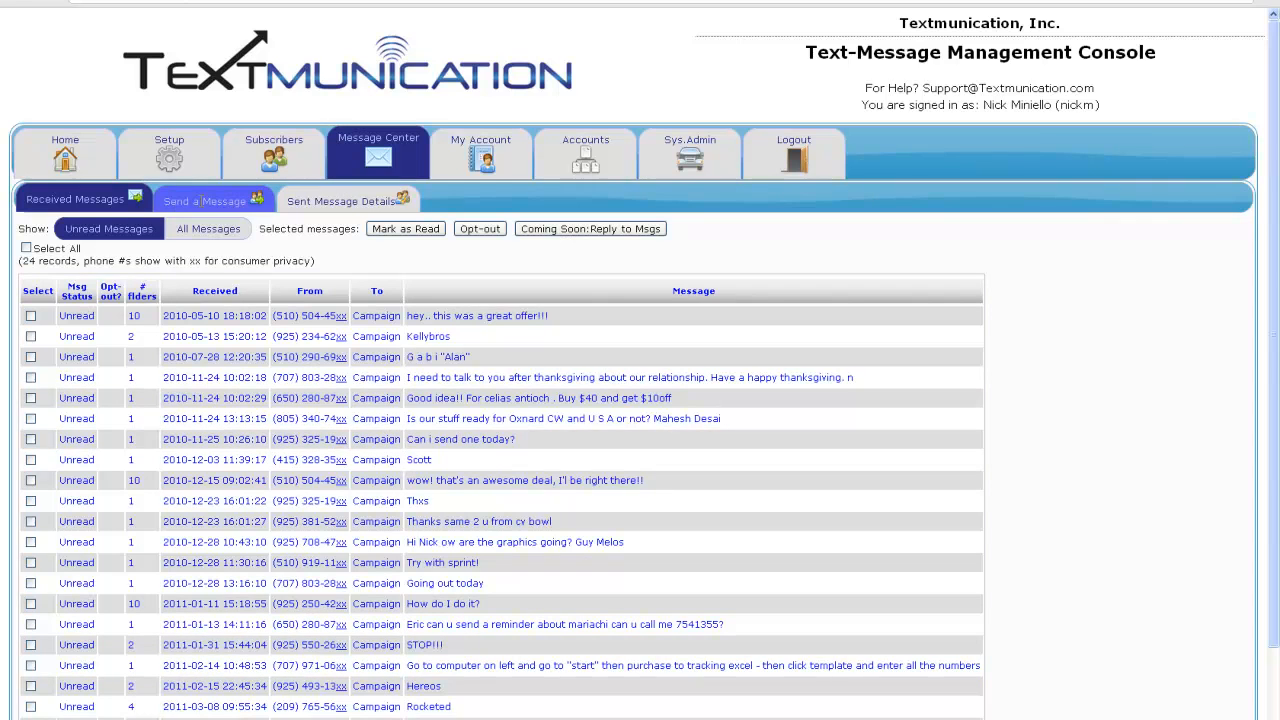
Start a blank new campaign from the Send a Message area.
left_click(198, 201)
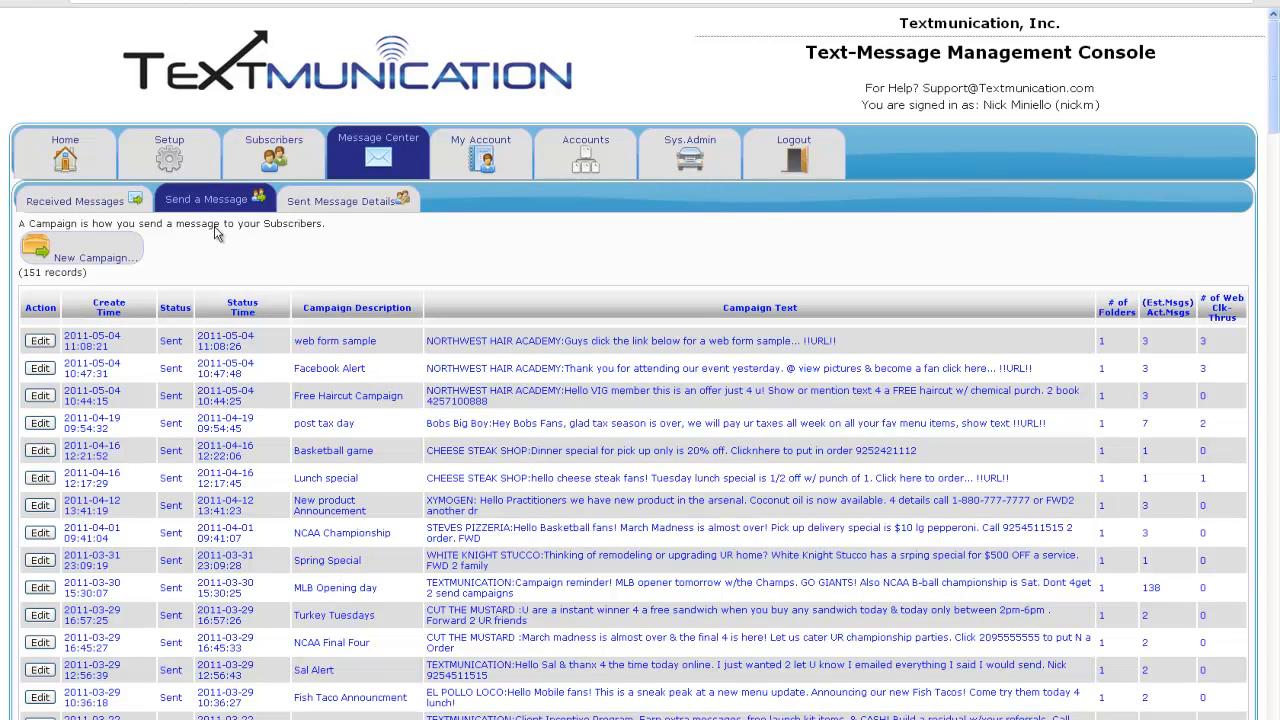
left_click(81, 255)
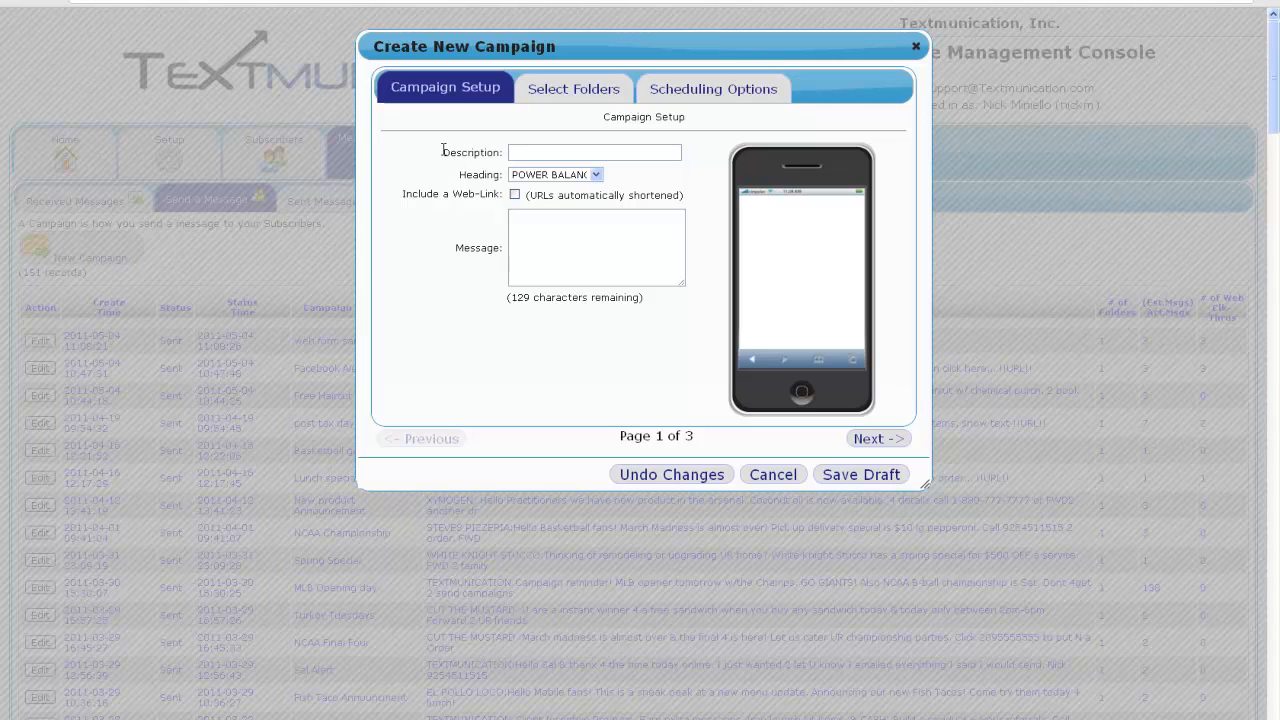
Enter the campaign description 'Summer Special' and keep POWER BALANCE as the heading.
left_click_drag(443, 152, 502, 149)
left_click(513, 152)
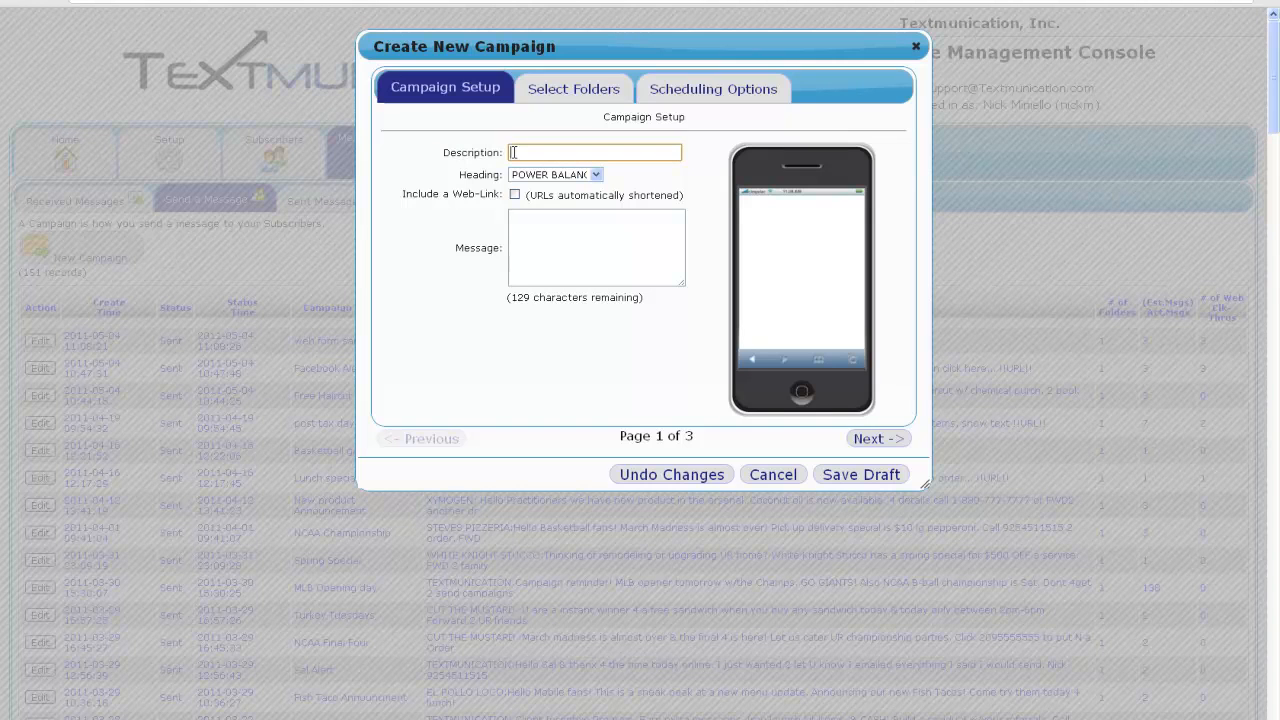
type("Summer Special")
left_click_drag(459, 176, 597, 188)
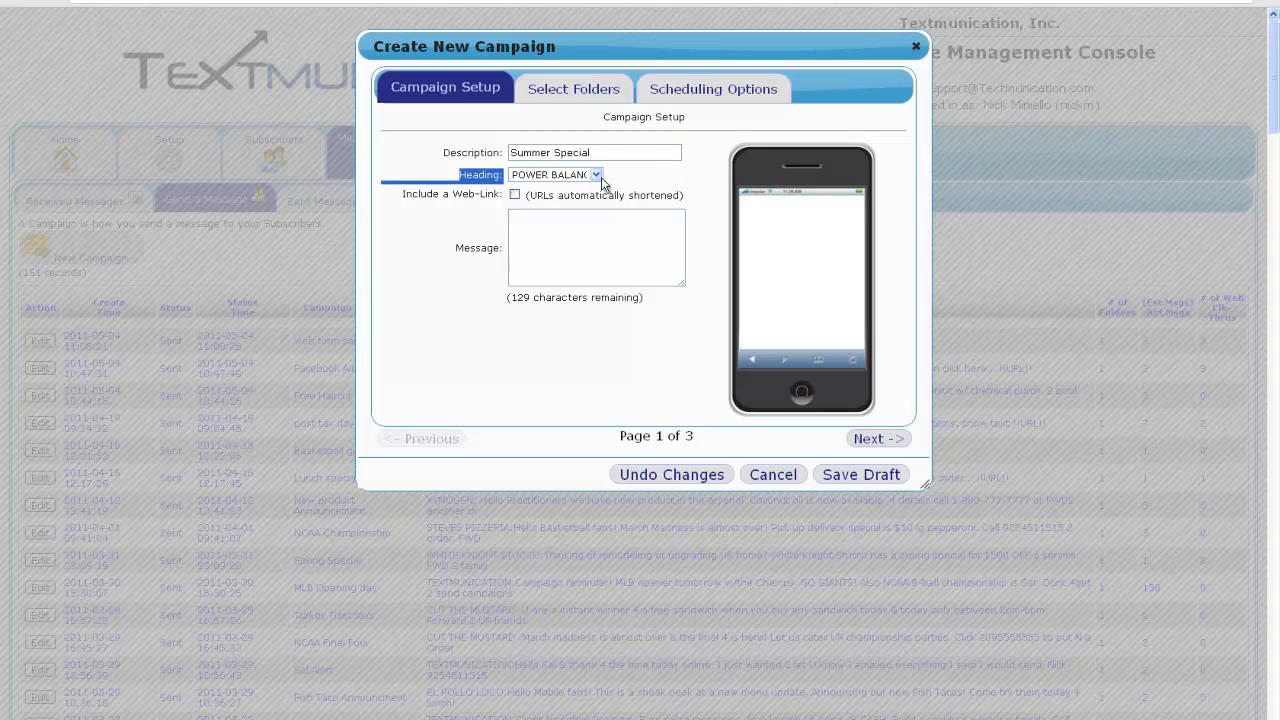
left_click(601, 177)
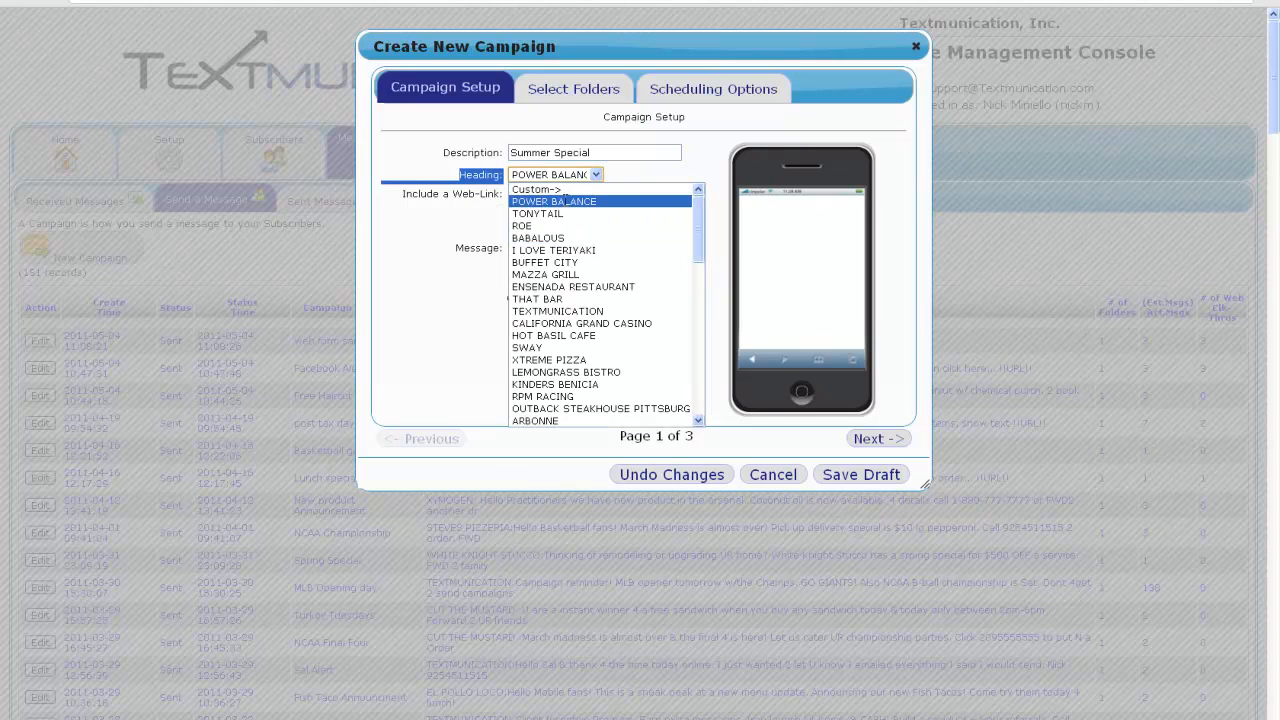
left_click(563, 201)
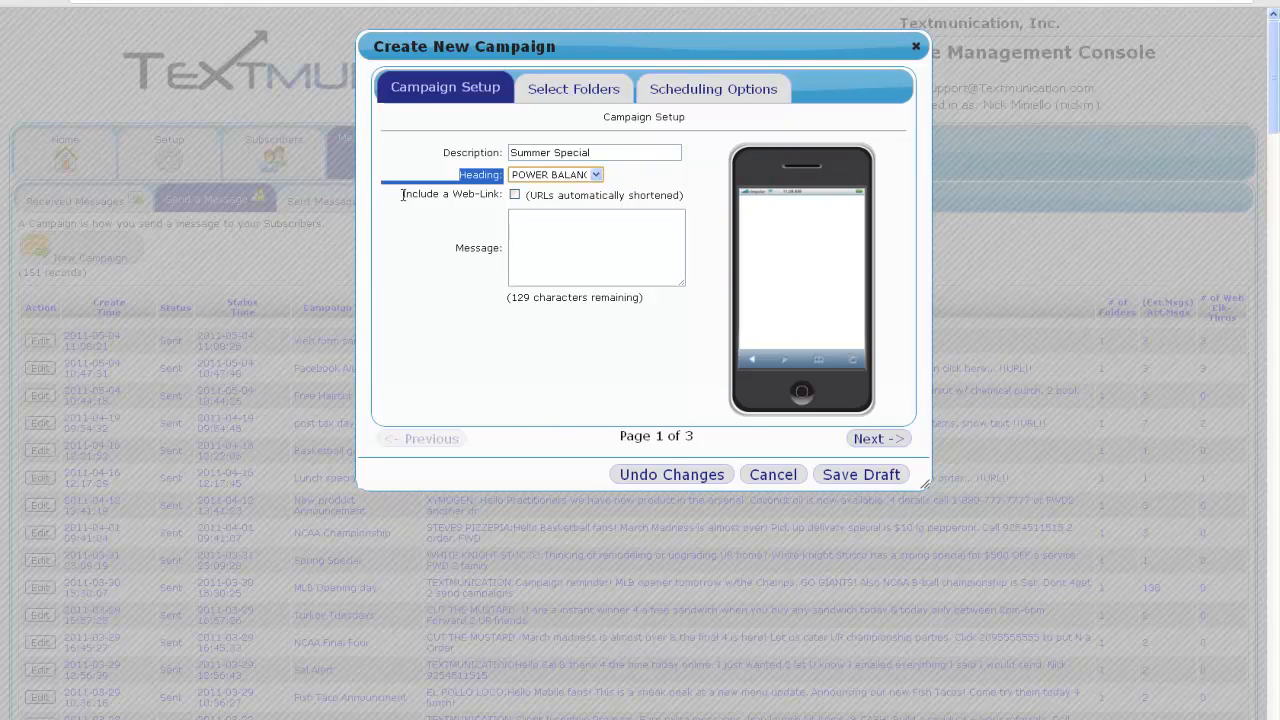
Drop the web link so the message no longer holds the !!URL!! placeholder.
left_click_drag(401, 194, 514, 202)
left_click(514, 202)
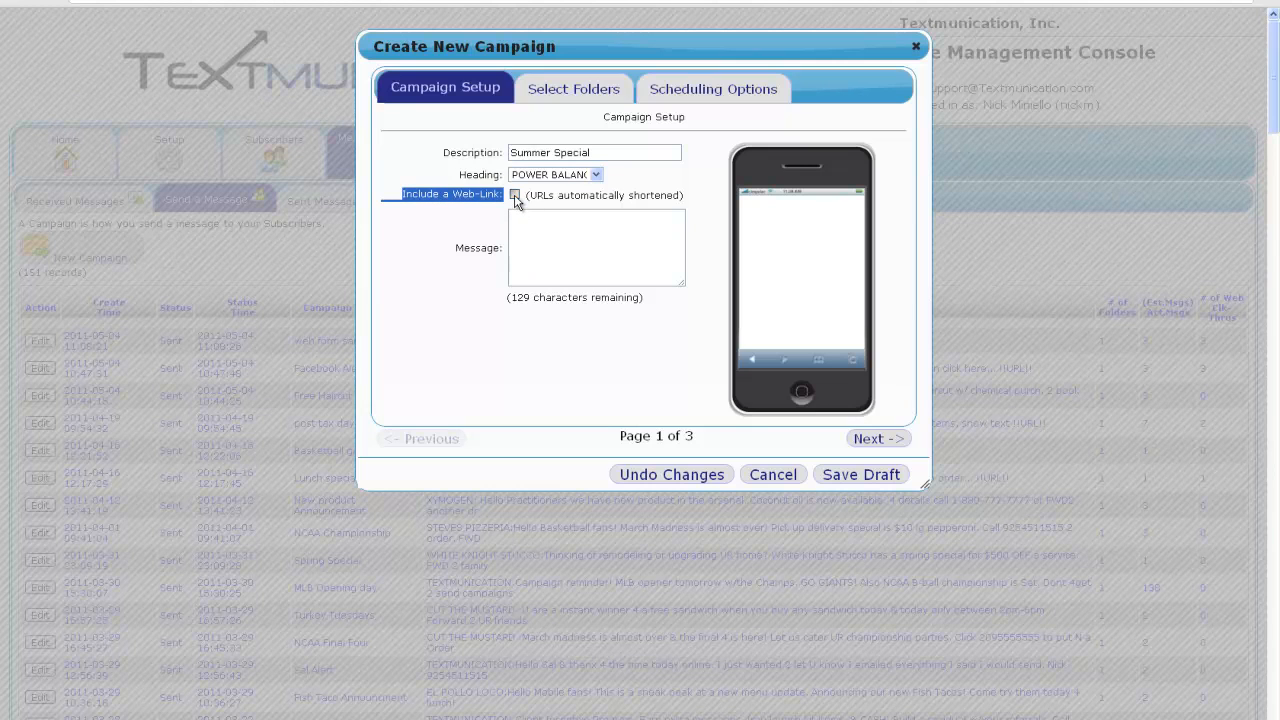
left_click(514, 200)
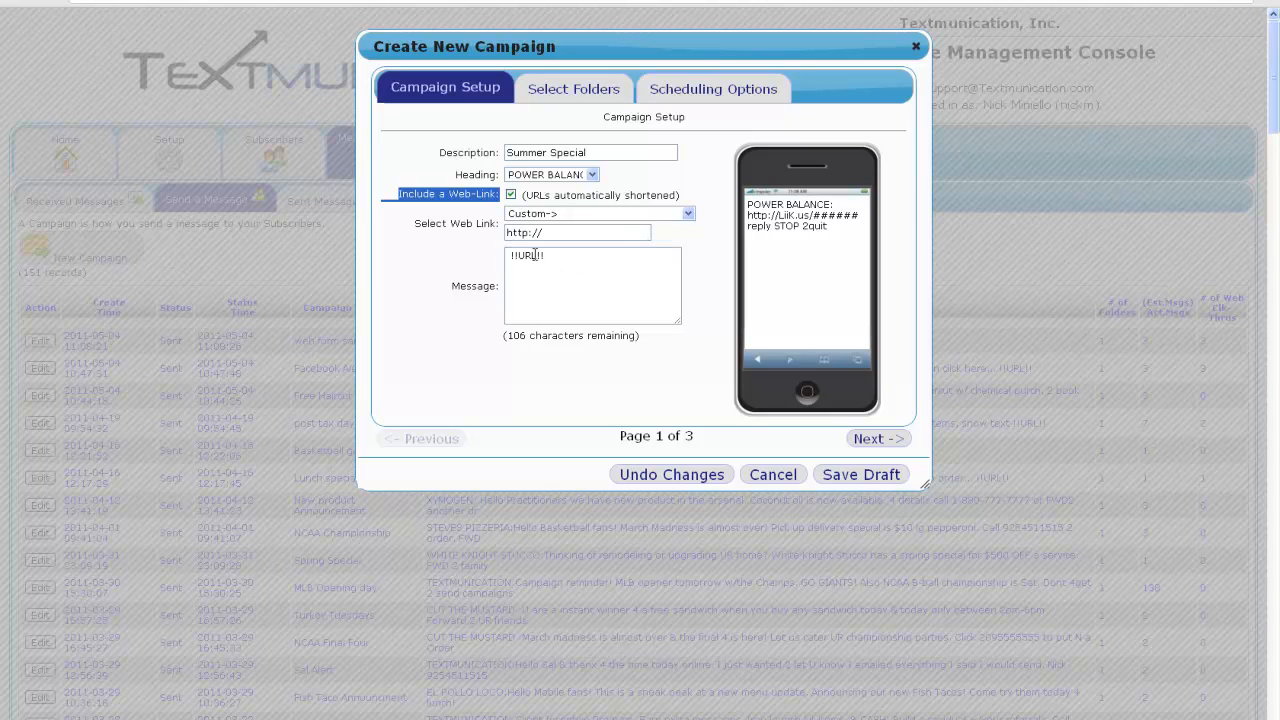
double_click(535, 255)
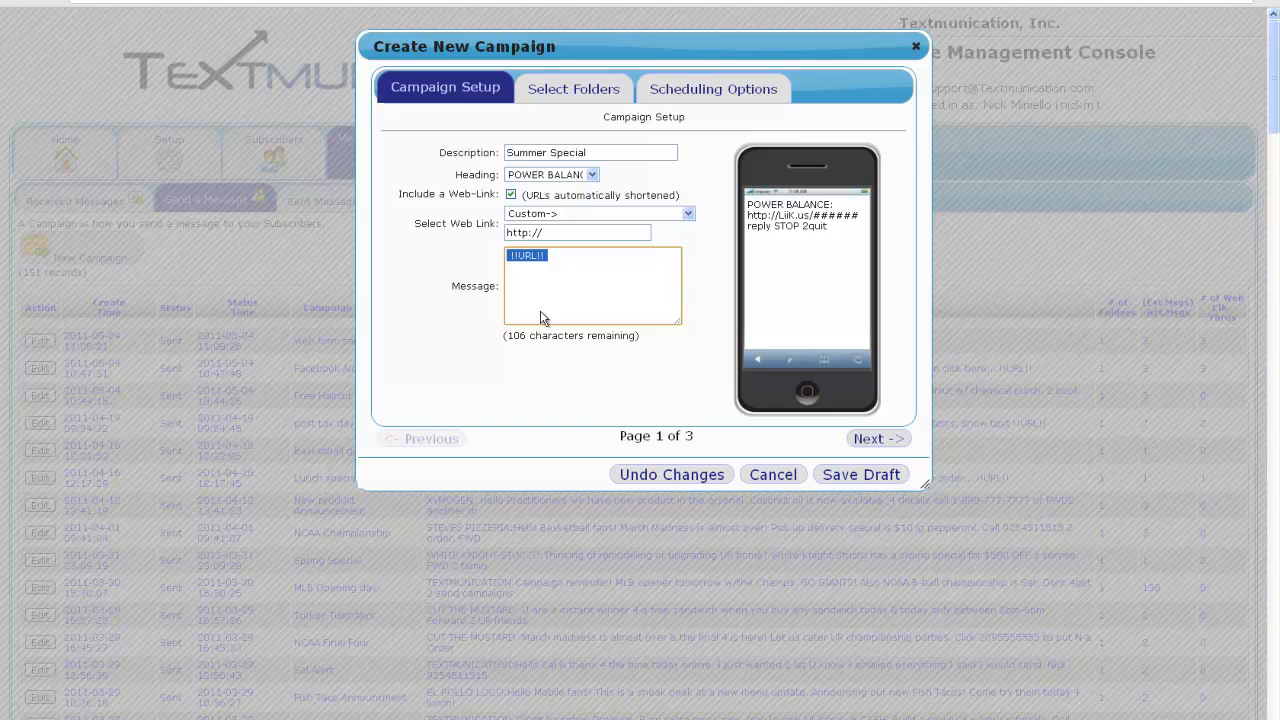
left_click(511, 196)
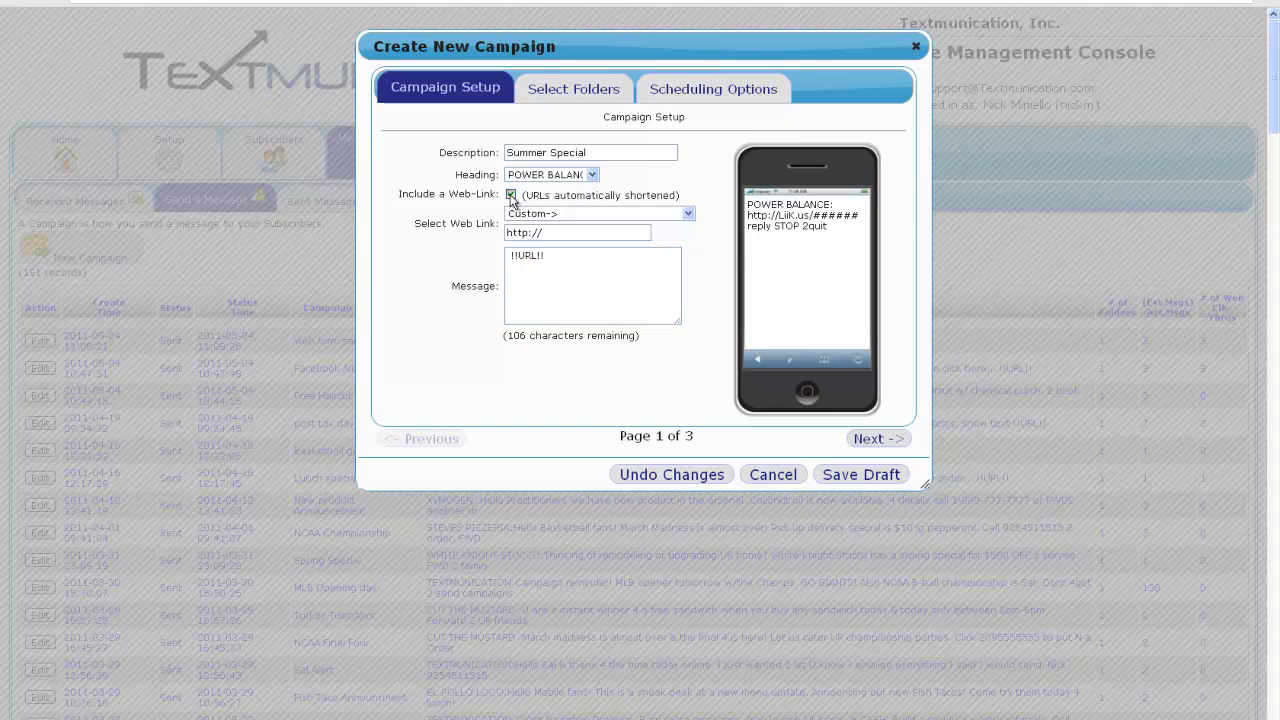
left_click(512, 195)
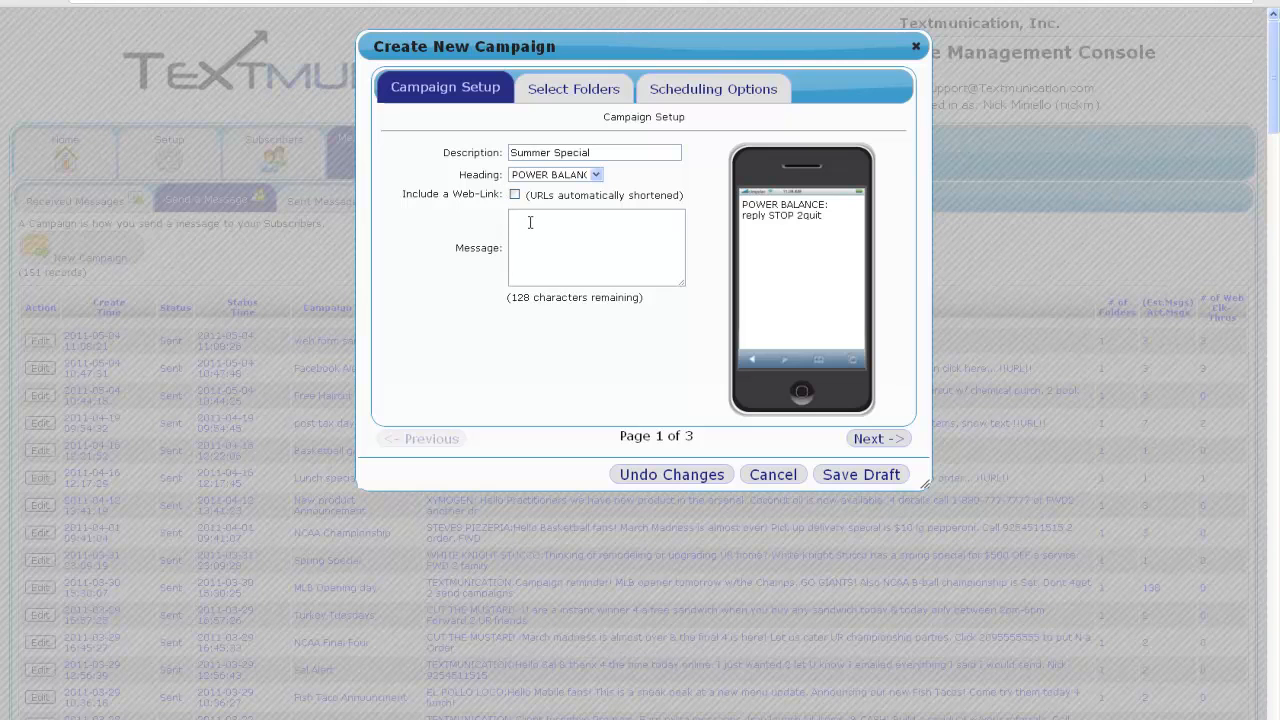
Write the message 'Hello pizza fans come intoday for a buy one get one free! Forward to friends'.
left_click(530, 221)
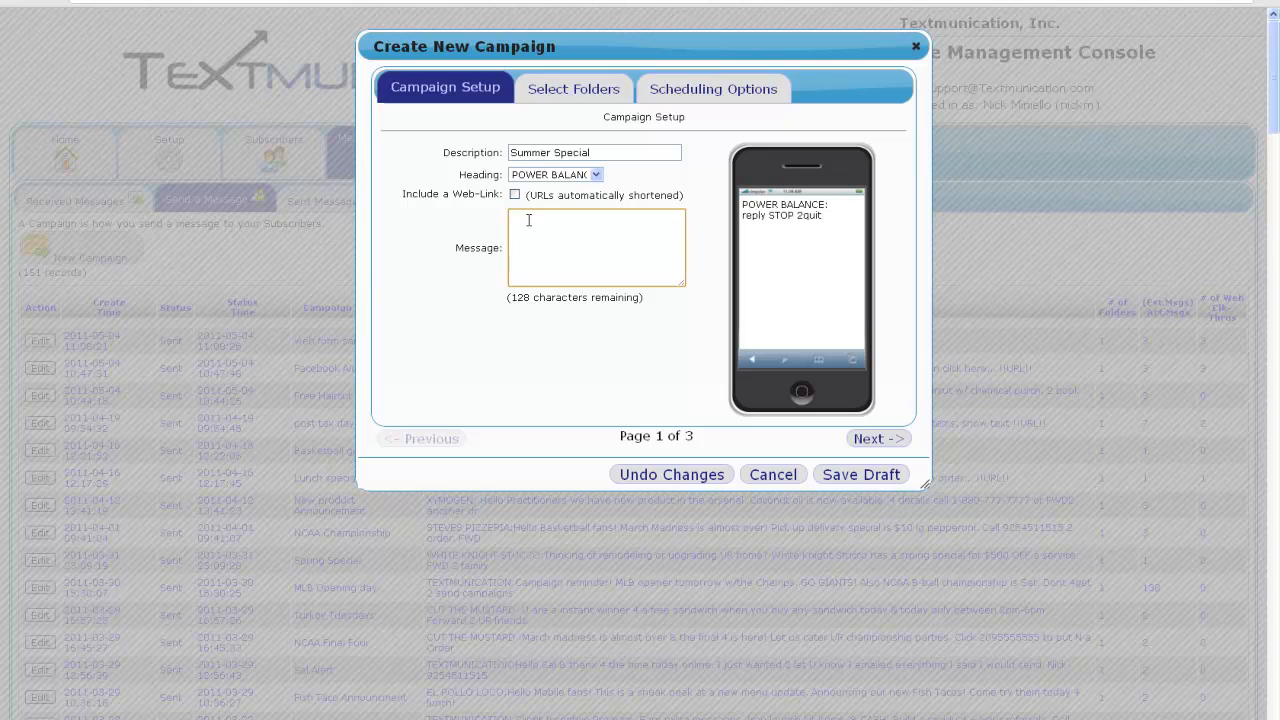
type("Thank")
key("BackSpace")
key("BackSpace")
key("BackSpace")
key("BackSpace")
type("Hello pizz")
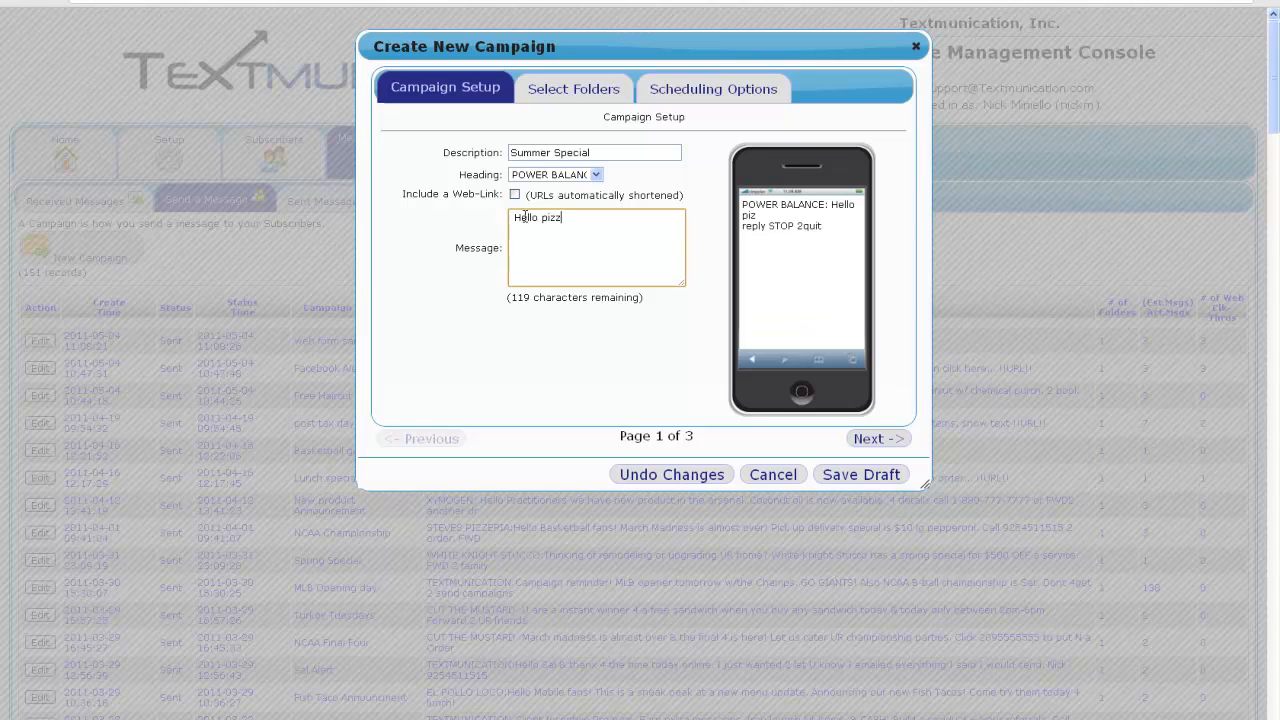
type("a fans come intoday for")
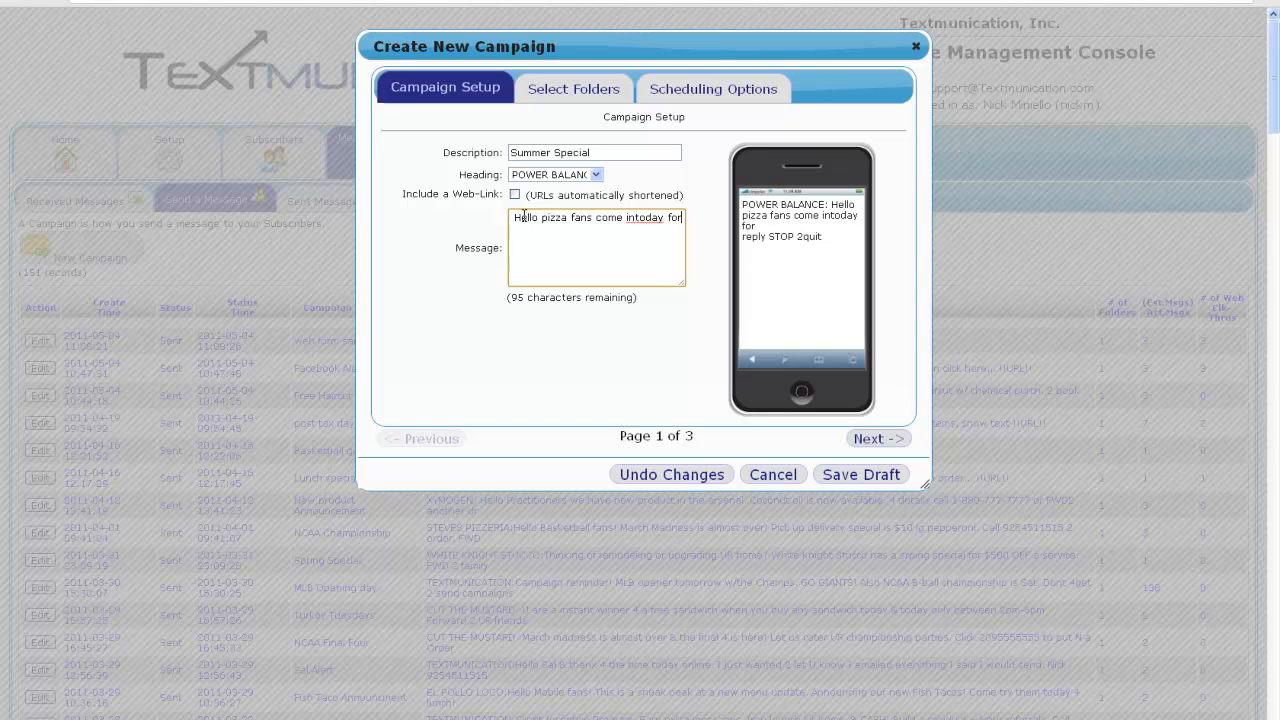
type(" a buy one get one free")
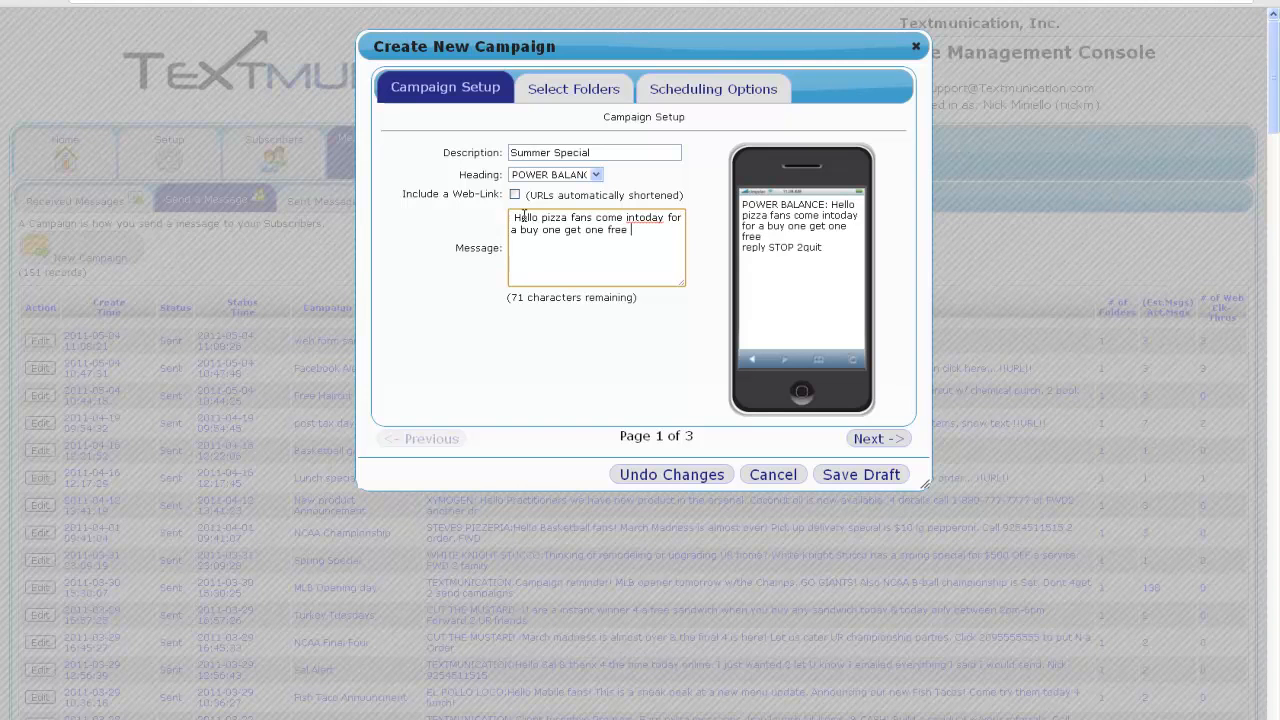
key("BackSpace")
type("! Forward to friends.")
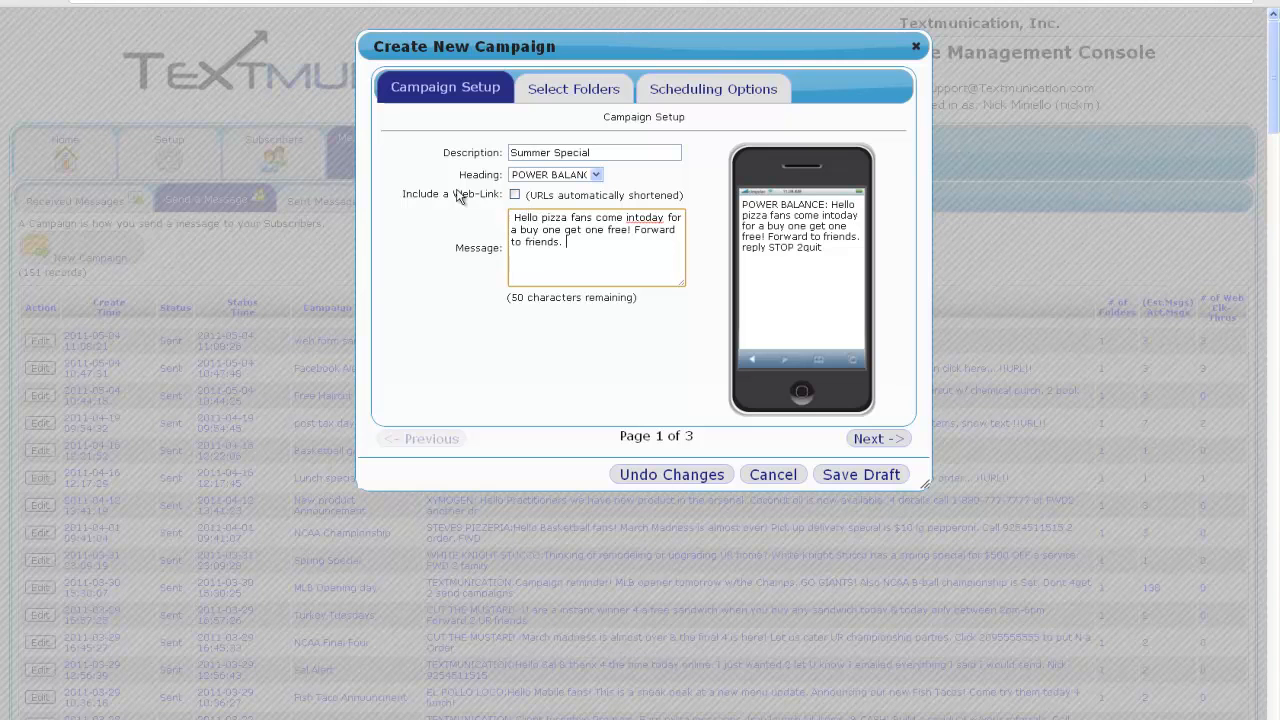
Append the contact phone number to the end of the message.
left_click_drag(401, 194, 524, 249)
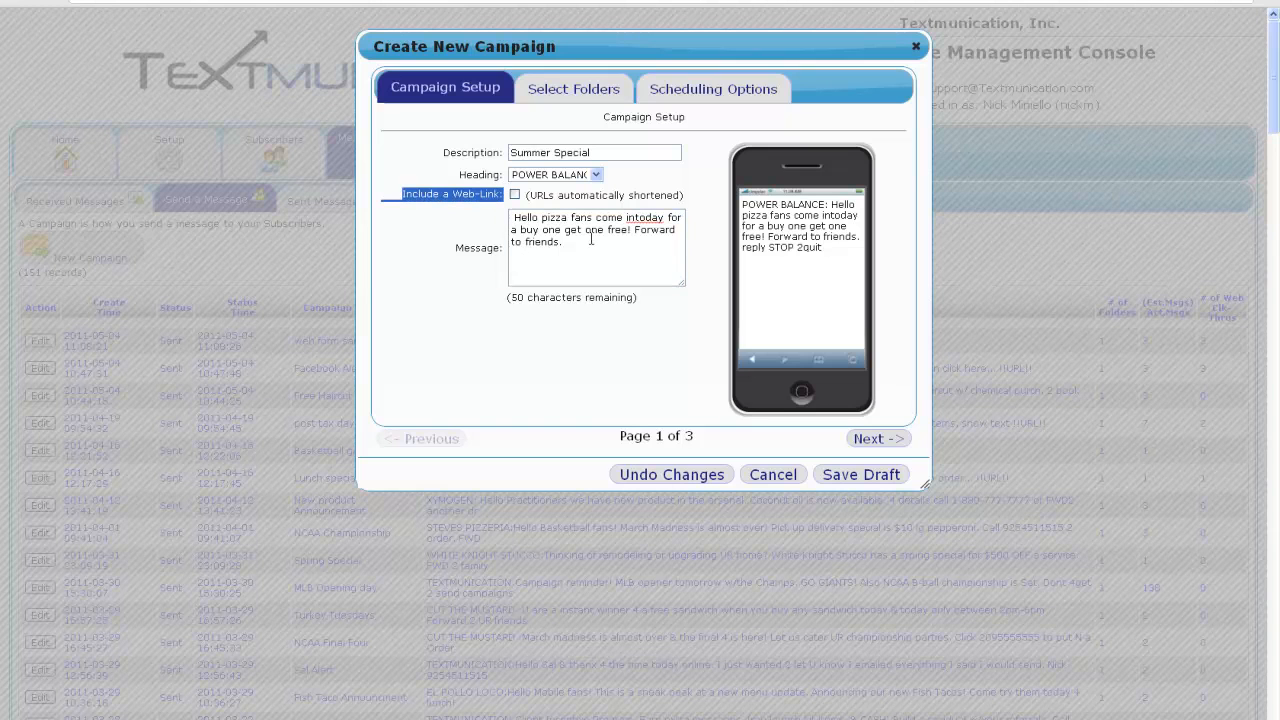
left_click(565, 231)
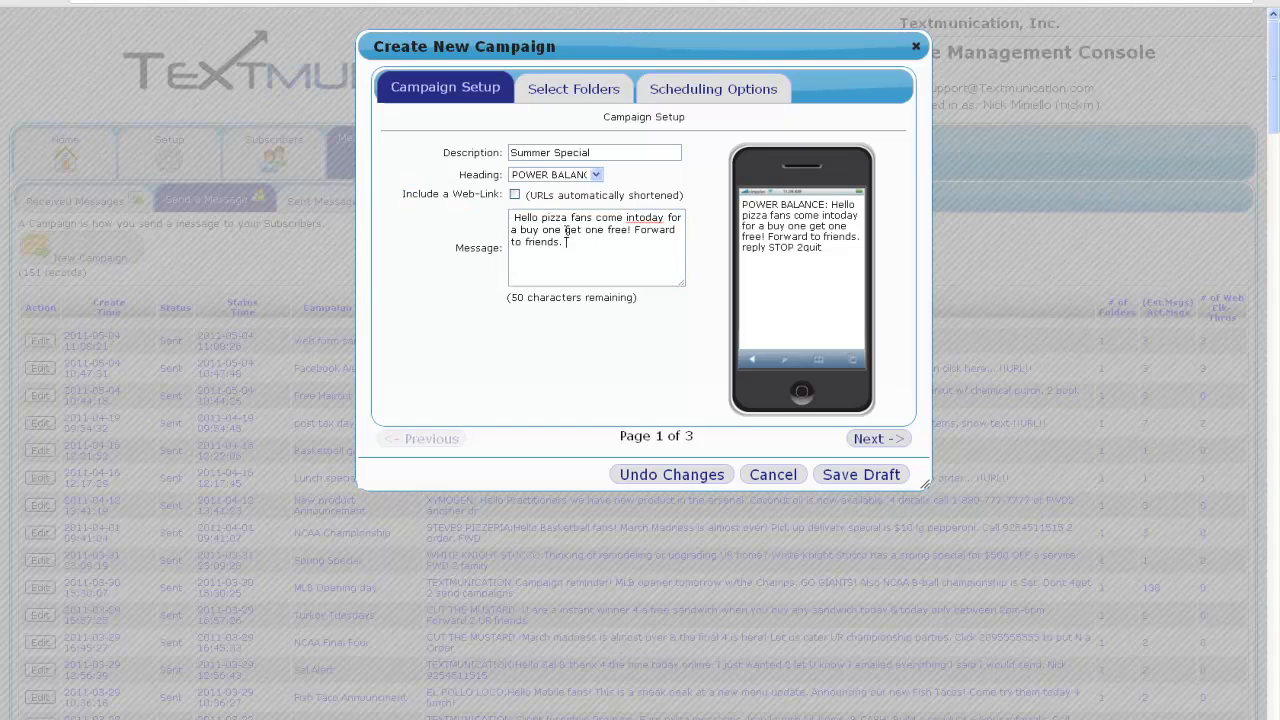
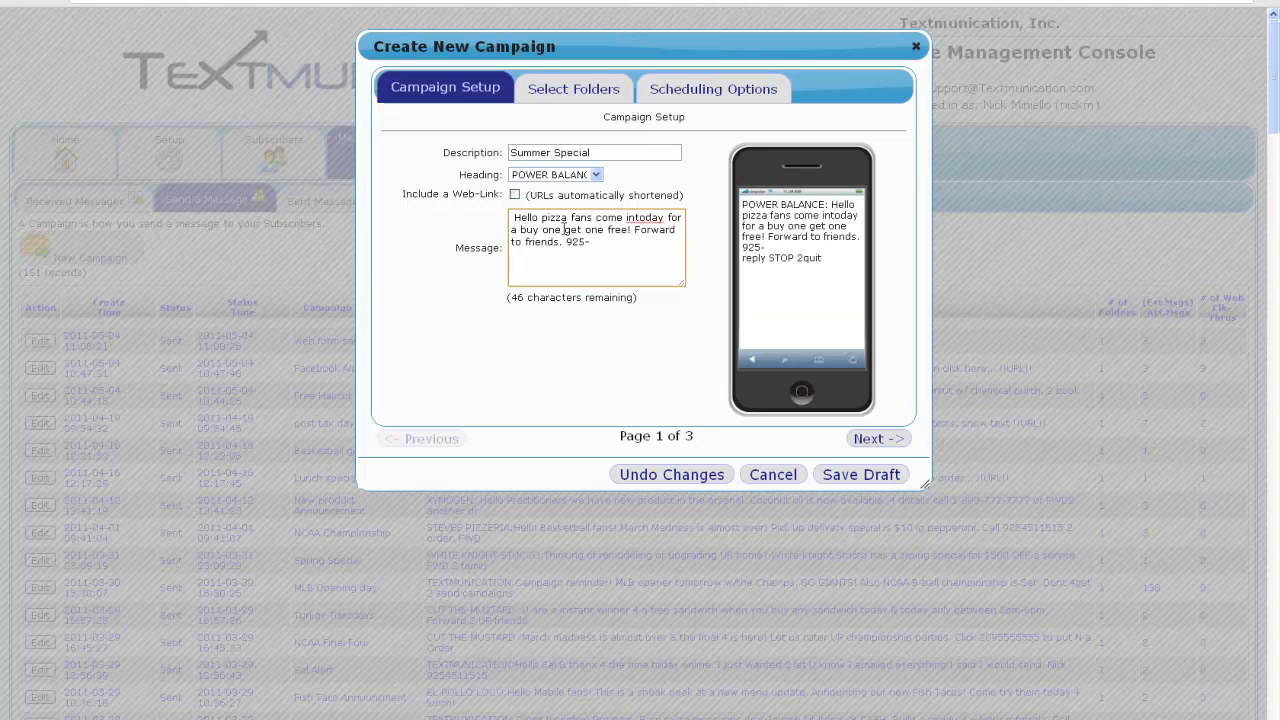
Choose the 202 grill list and Forty Sixty Two Demo folders as the campaign recipients.
left_click(564, 92)
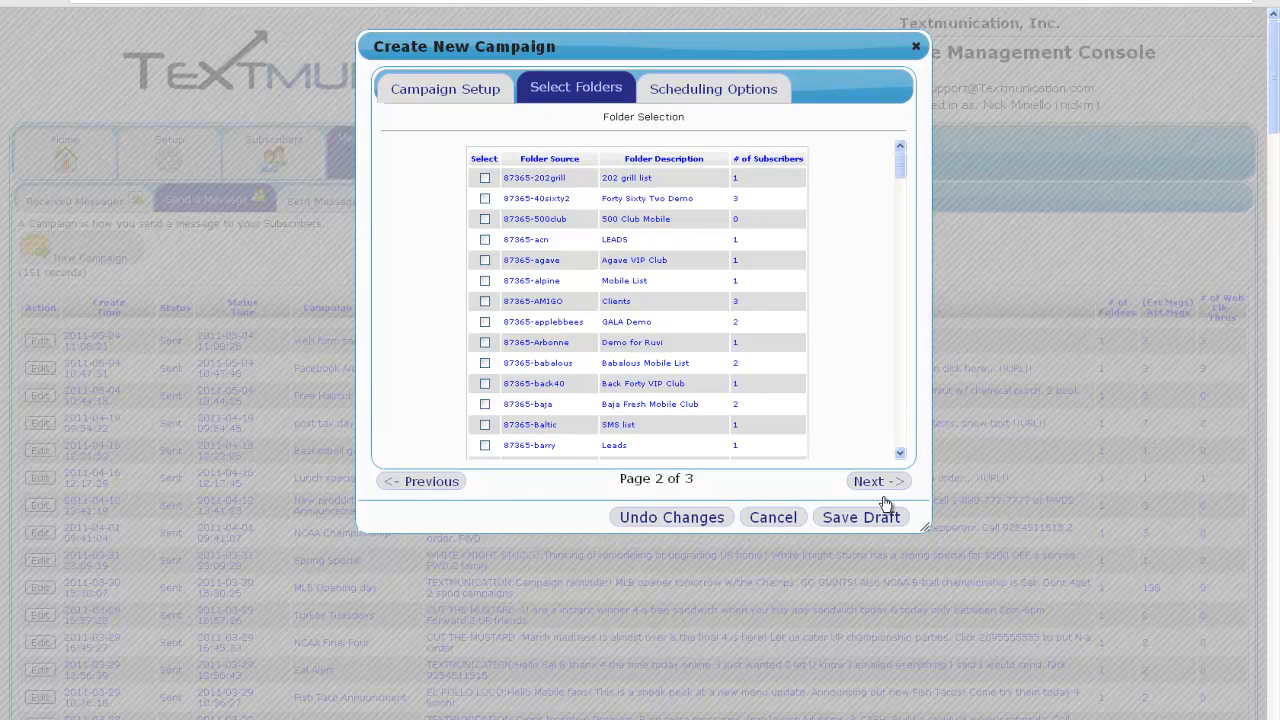
left_click(485, 179)
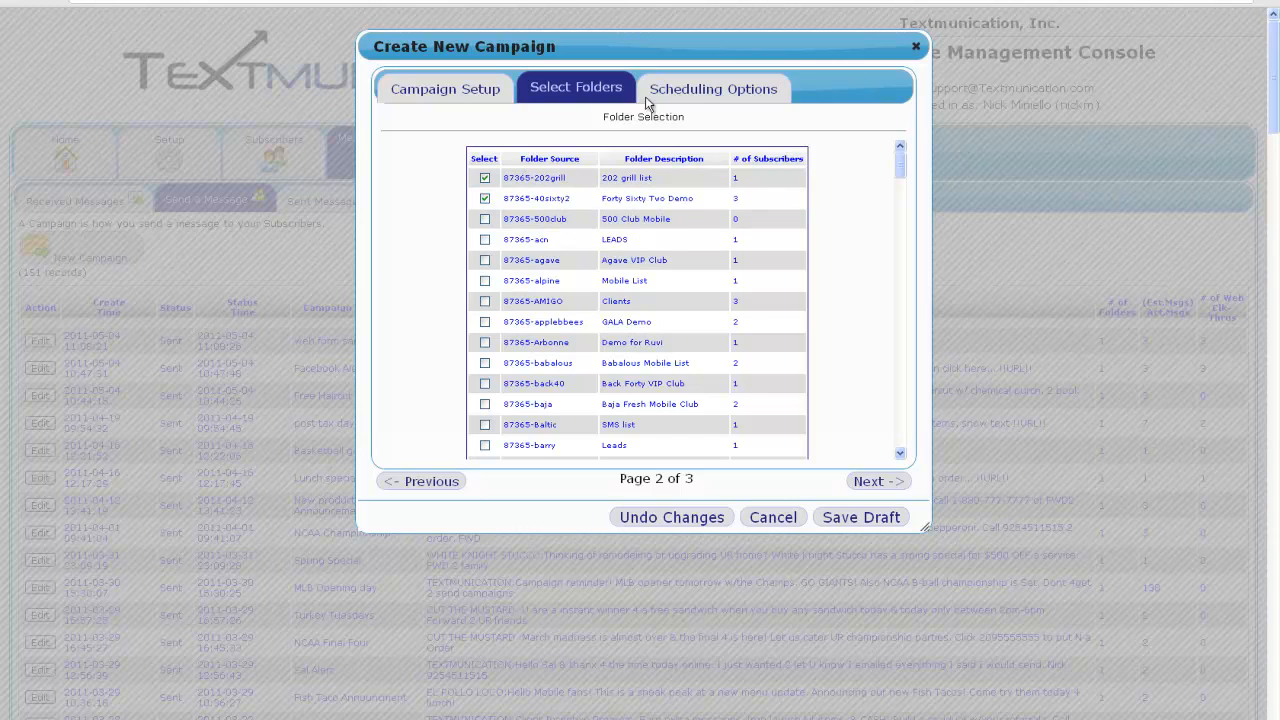
left_click(718, 93)
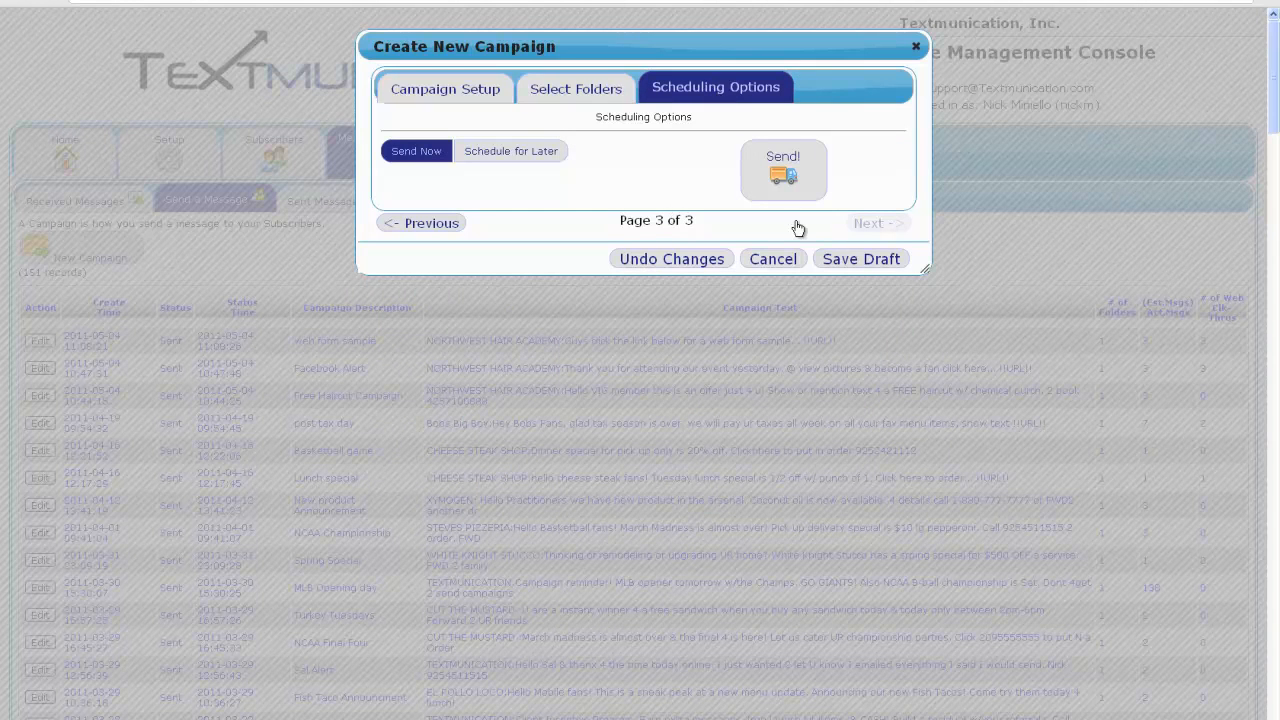
Schedule the Summer Special campaign for 05/13/2011 at 03:00 p, then close the campaign window.
left_click(779, 165)
left_click(526, 155)
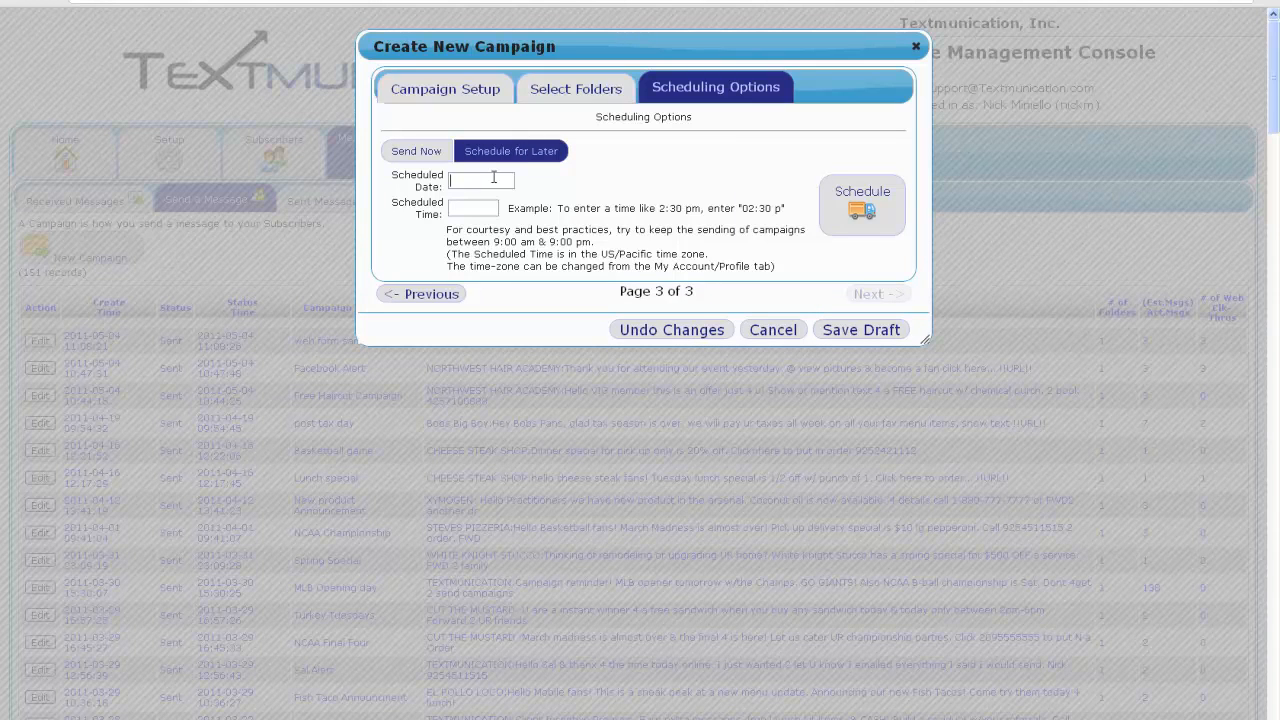
left_click(493, 177)
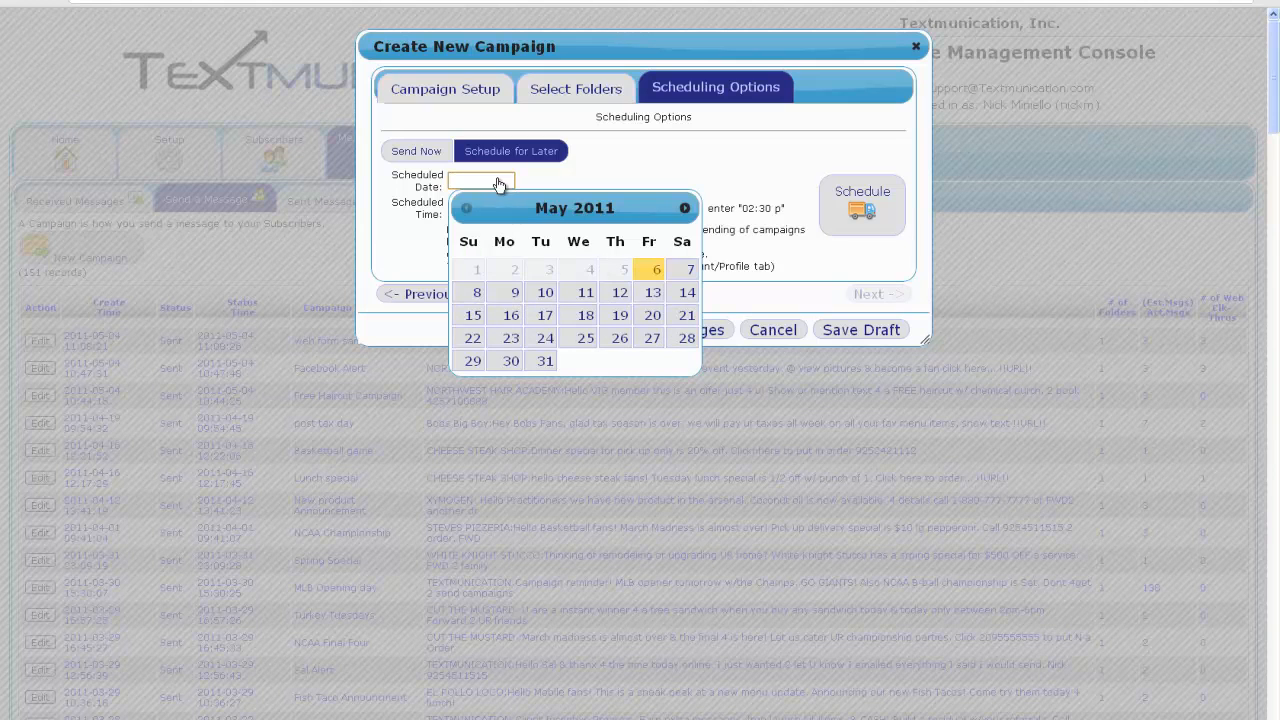
left_click(652, 293)
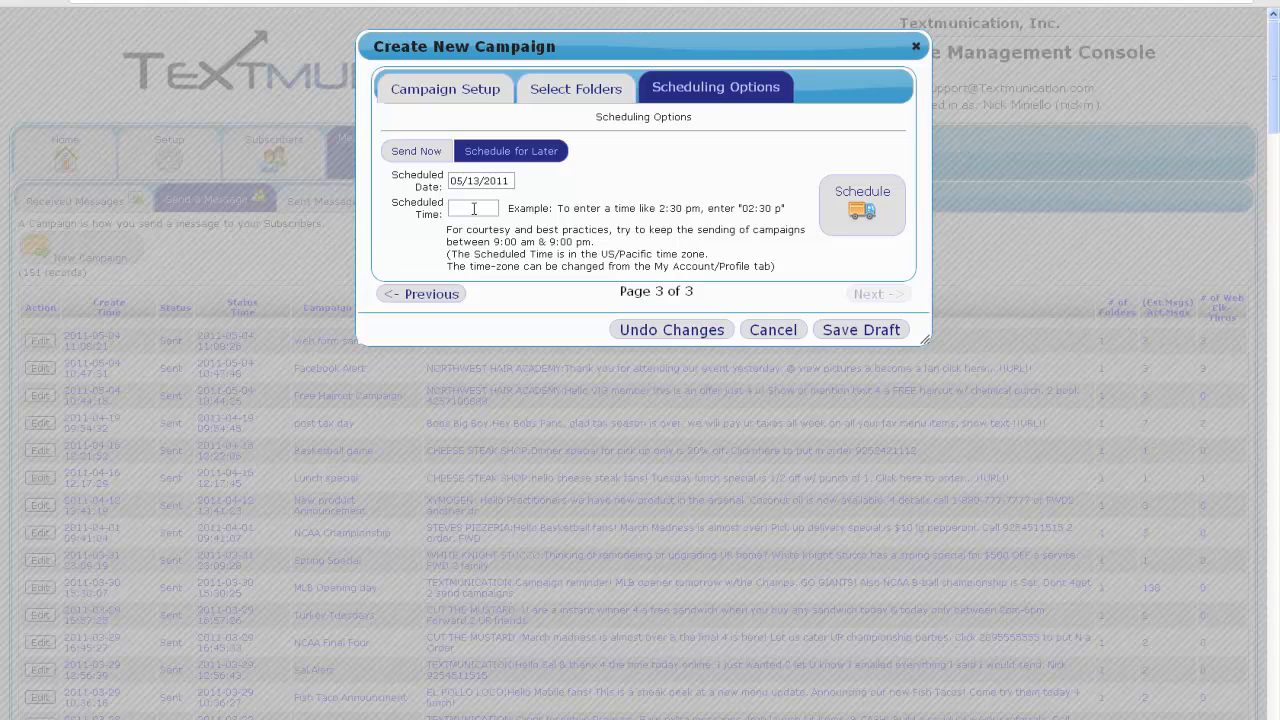
left_click(474, 208)
type("03:00 p")
left_click(864, 209)
key("Escape")
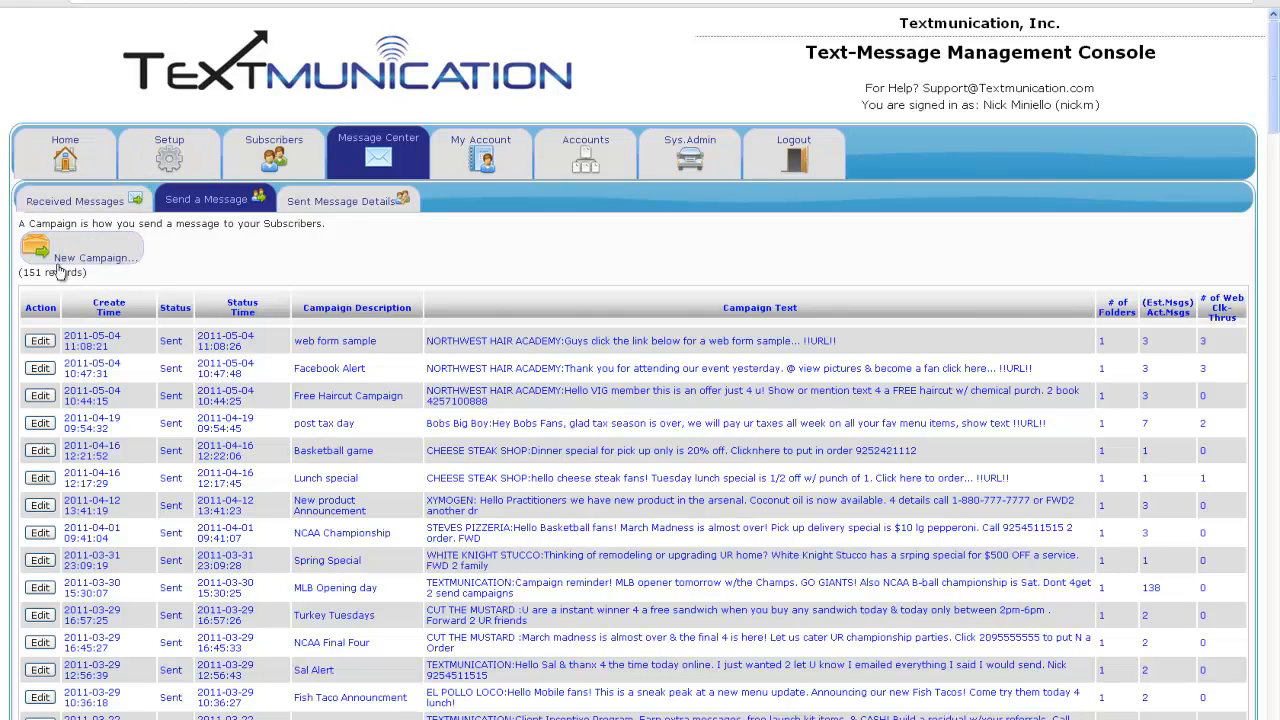
Begin another blank campaign and bring up its folder selection page.
left_click(85, 258)
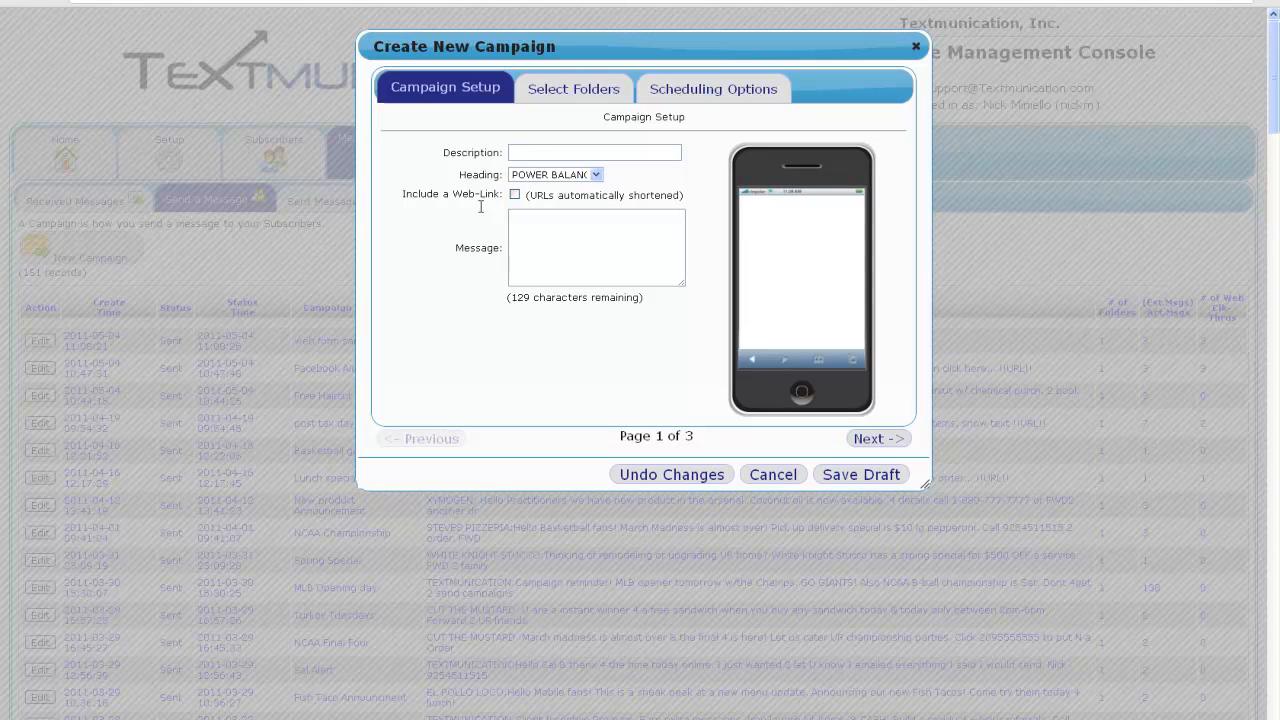
left_click_drag(400, 193, 497, 197)
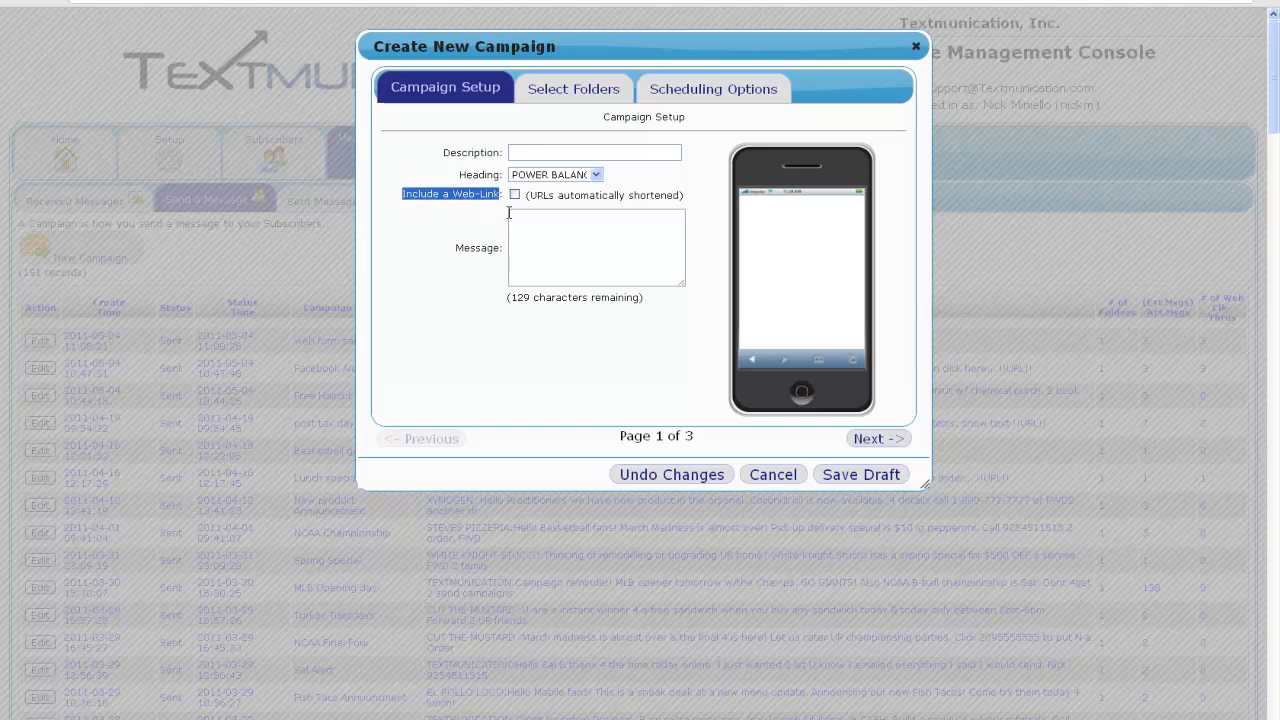
left_click_drag(457, 248, 580, 256)
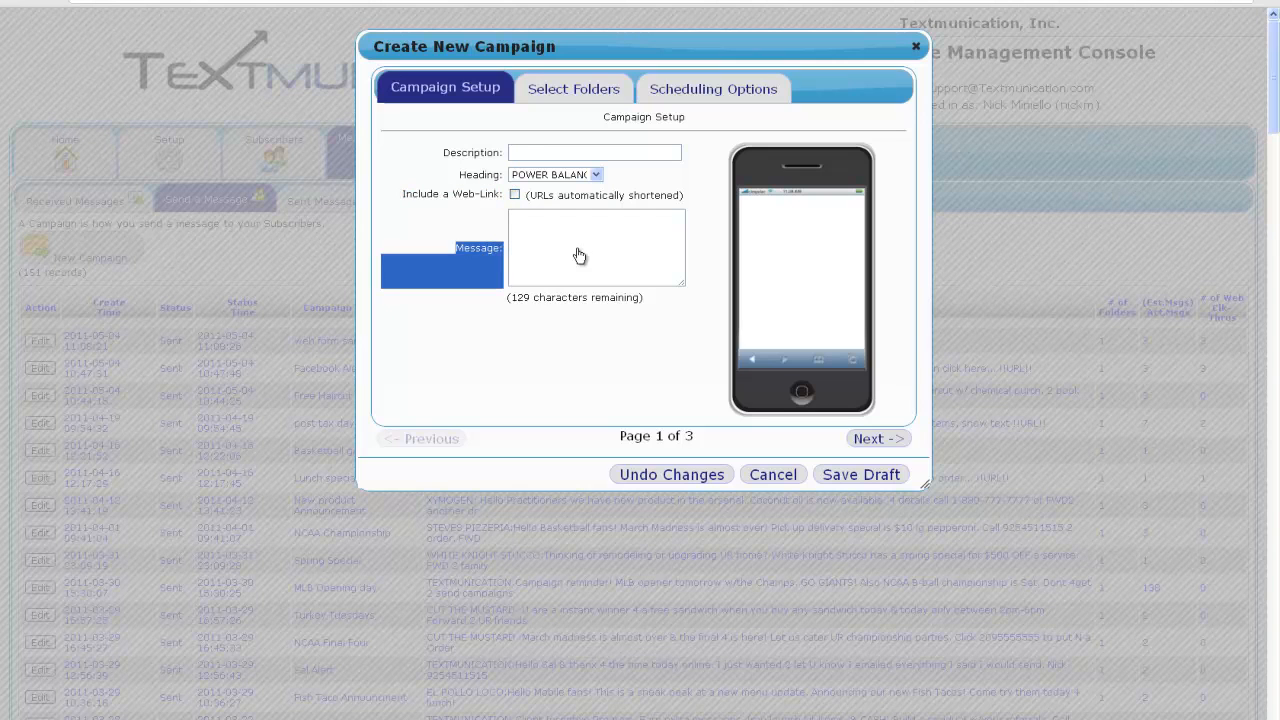
left_click(562, 89)
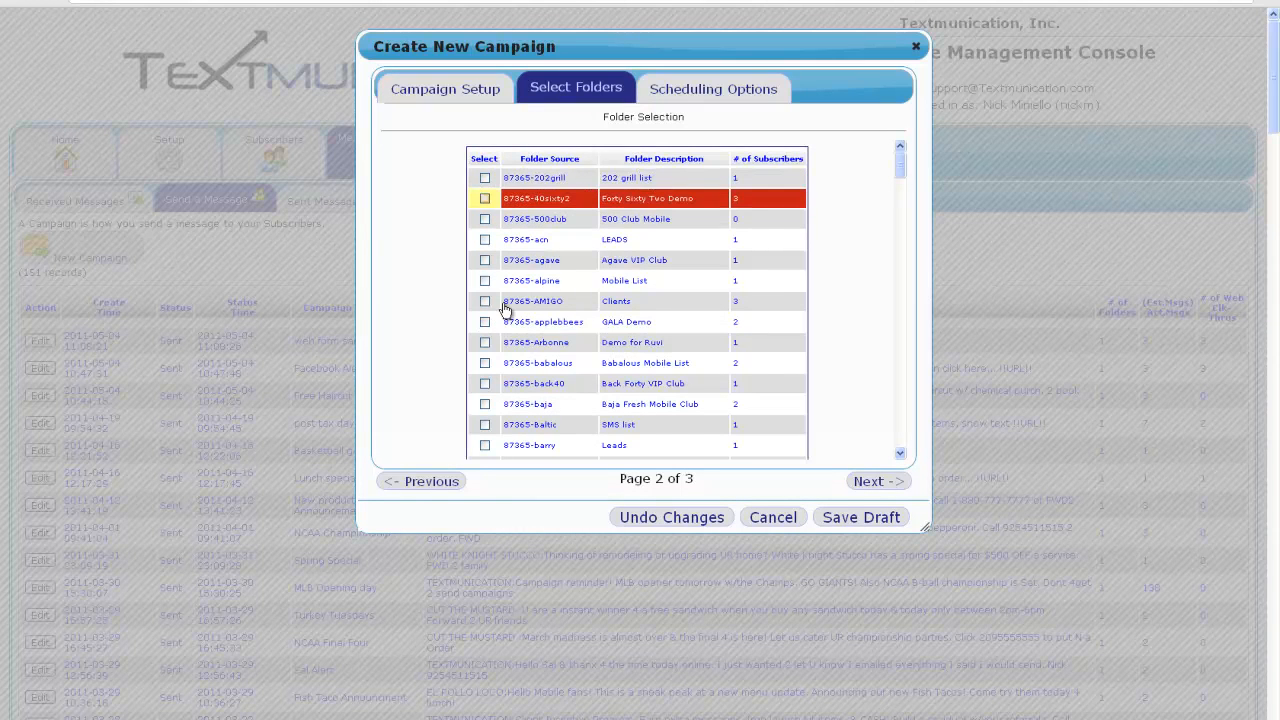
Set the new campaign to Schedule for Later on its scheduling page.
left_click(684, 99)
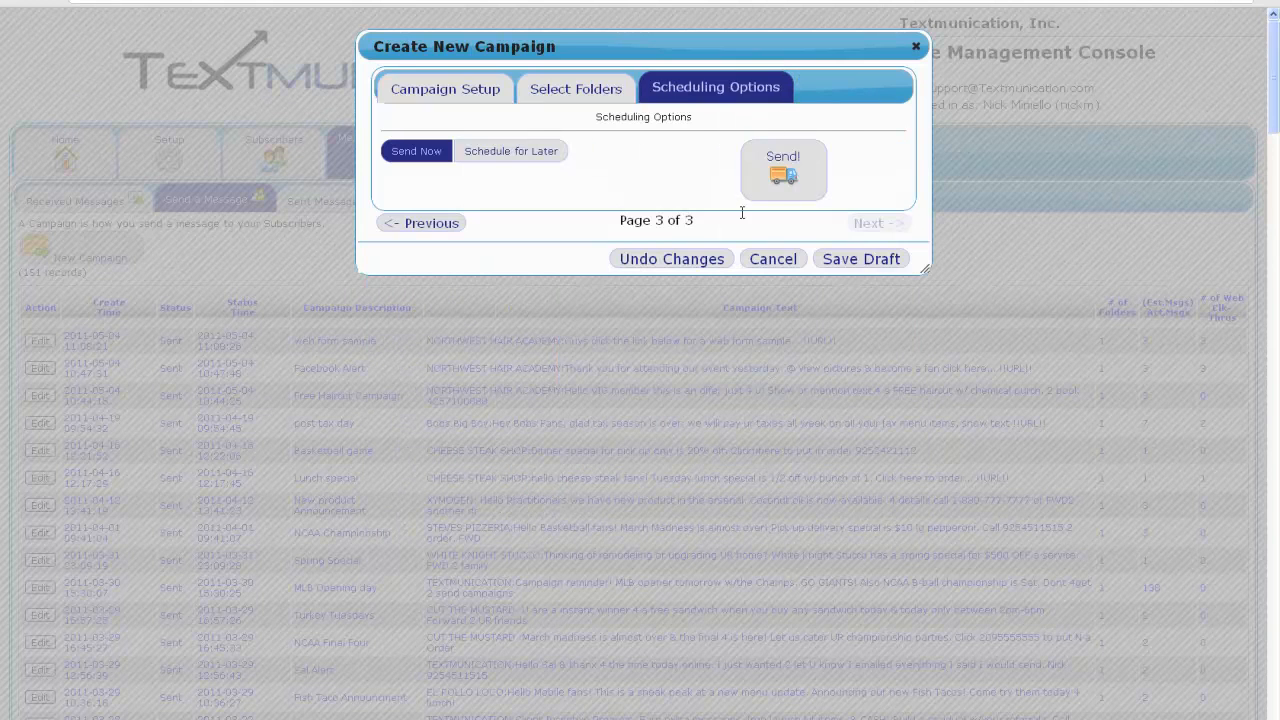
left_click(531, 155)
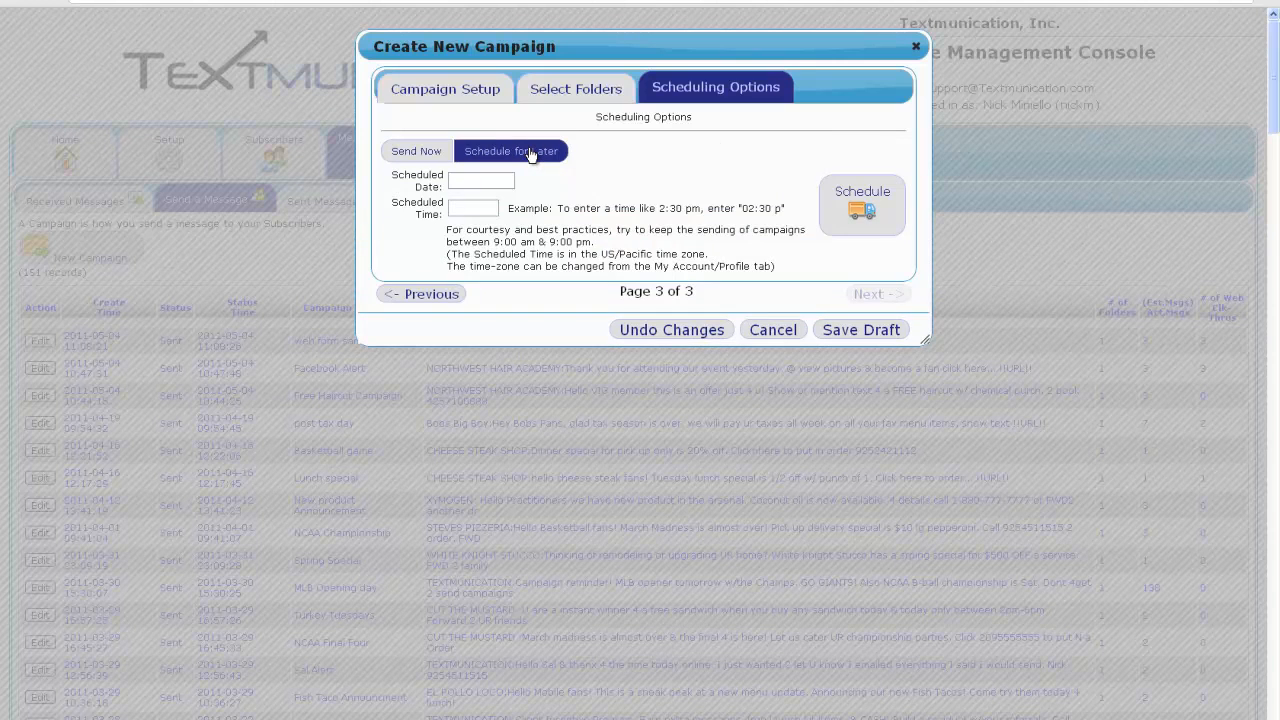